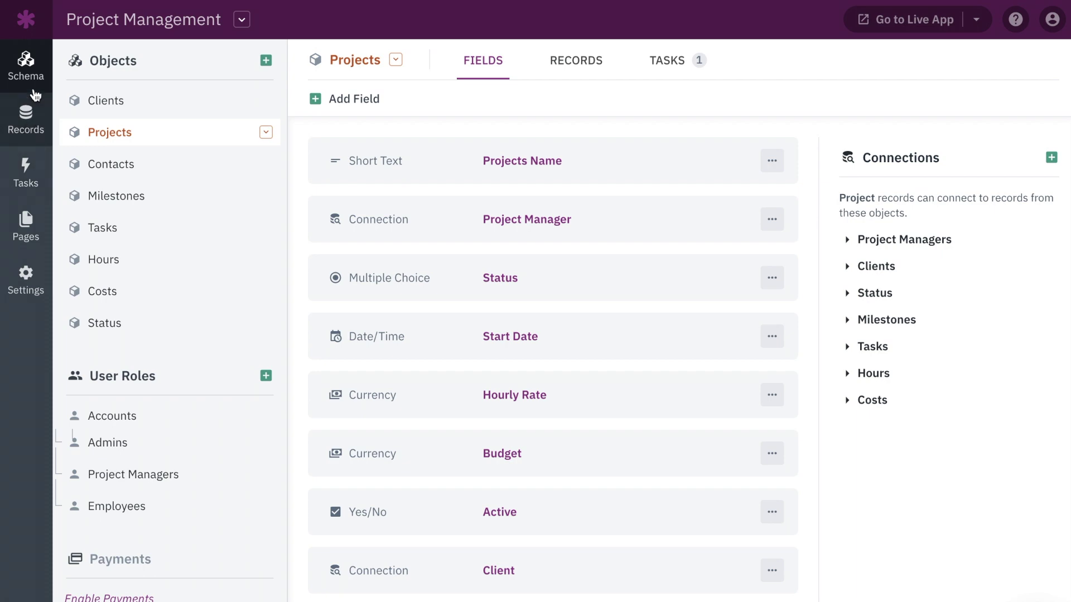
# Tour the Records, Tasks, Pages and Settings sections, then return to the Projects records table
pyautogui.click(26, 145)
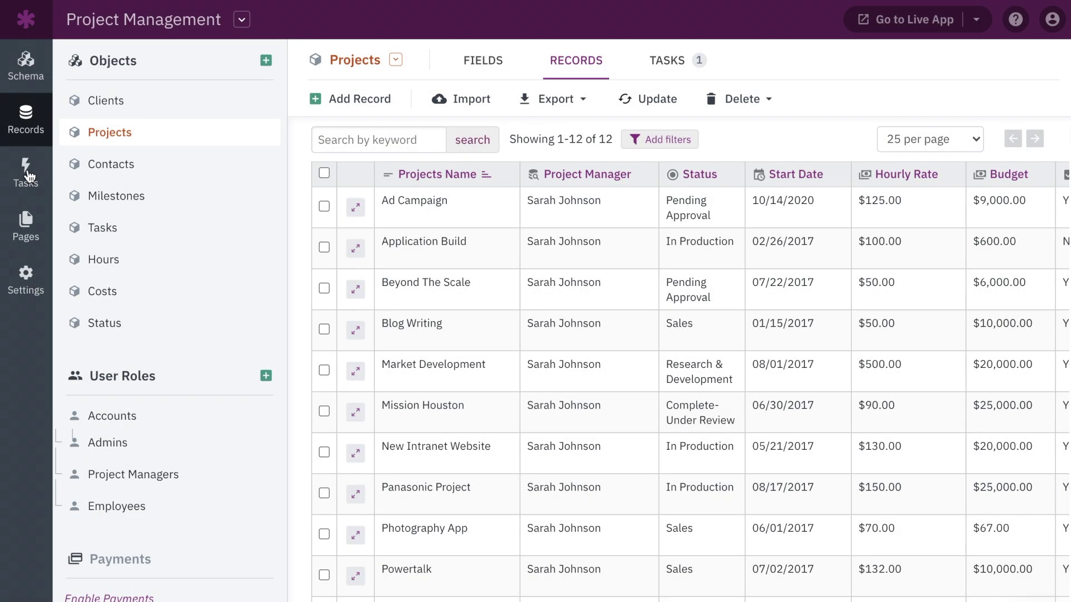
pyautogui.click(29, 175)
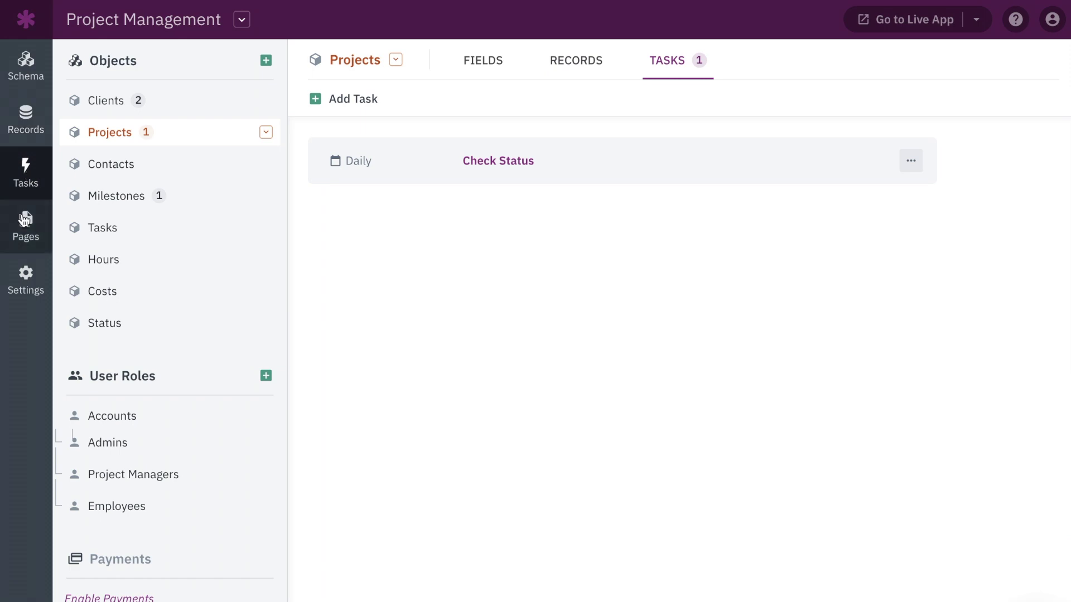
pyautogui.click(24, 220)
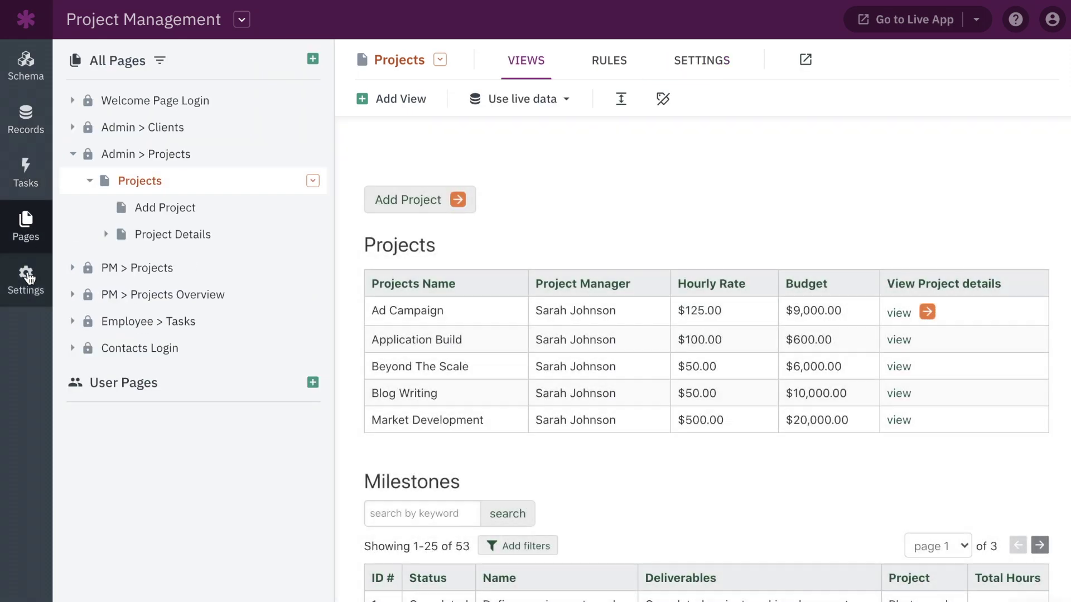
pyautogui.click(29, 278)
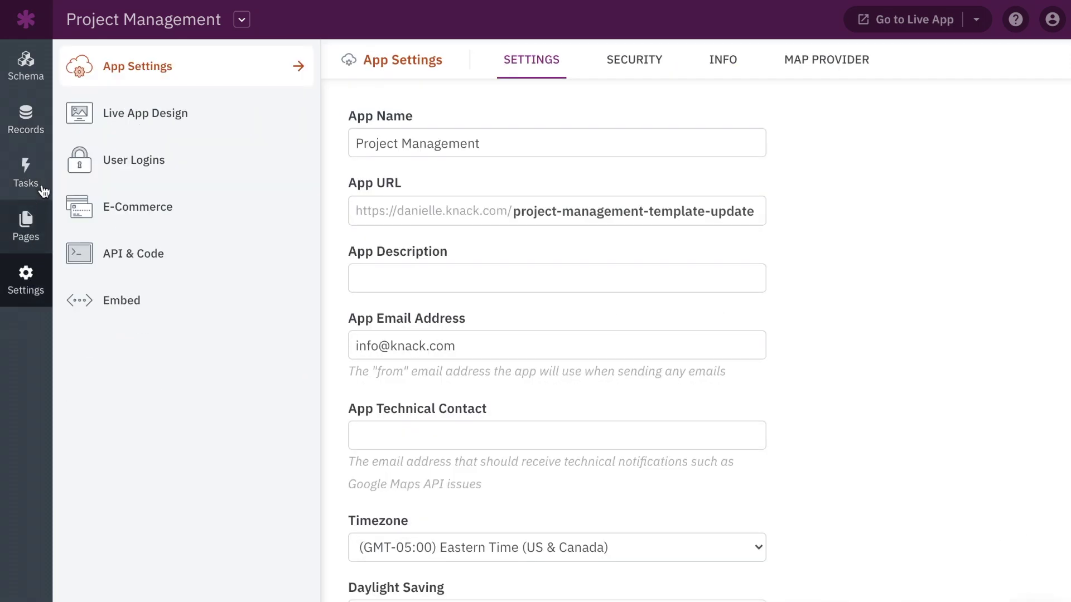
pyautogui.click(39, 133)
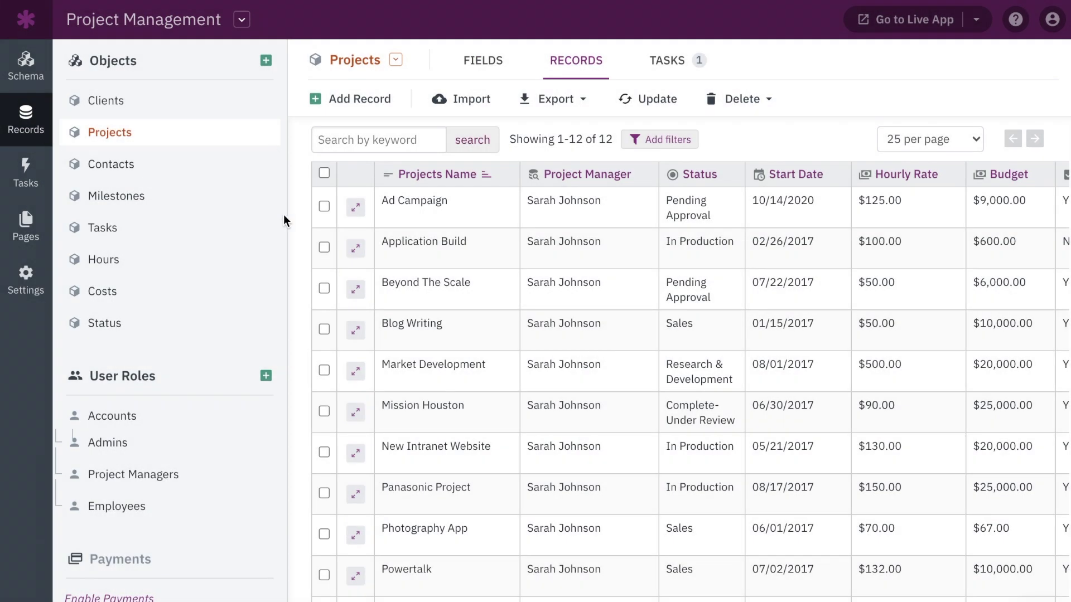
# Give the Projects Name field the description 'Project Name' and update the field
pyautogui.click(505, 174)
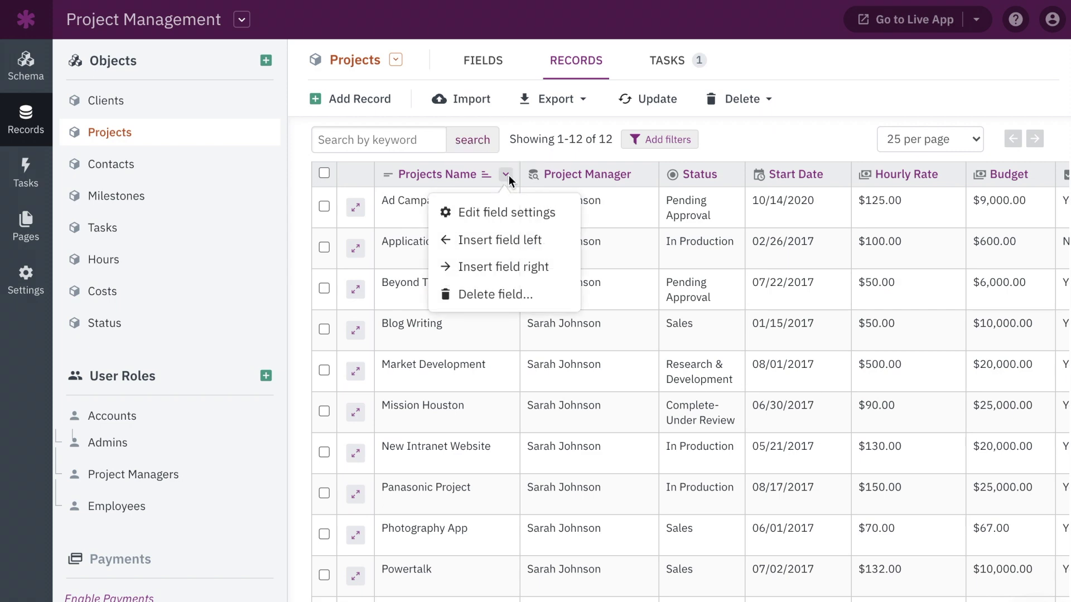
pyautogui.click(531, 223)
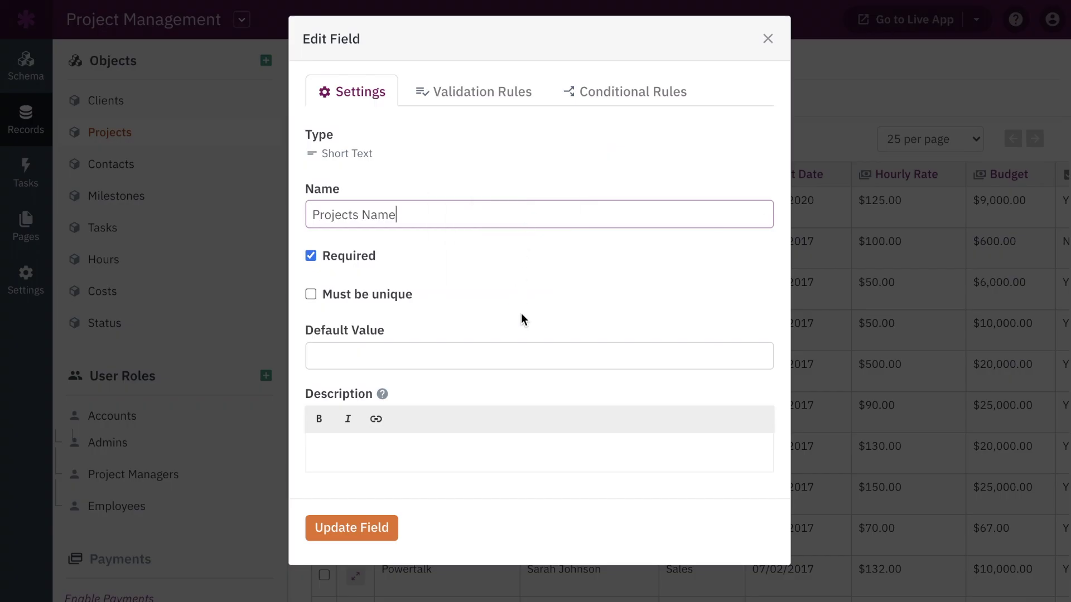
pyautogui.click(383, 443)
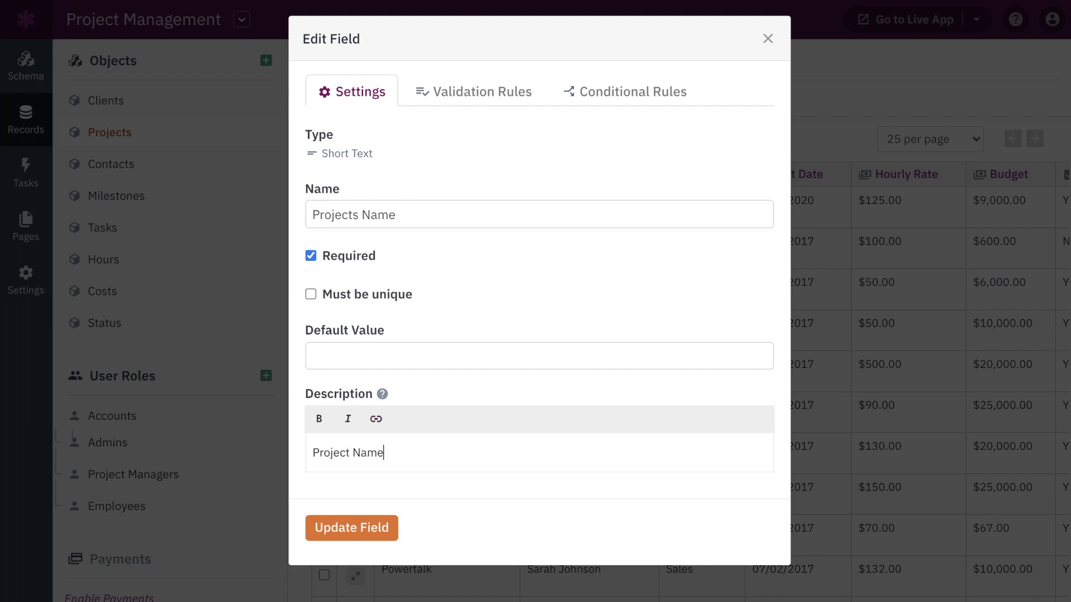
pyautogui.click(352, 528)
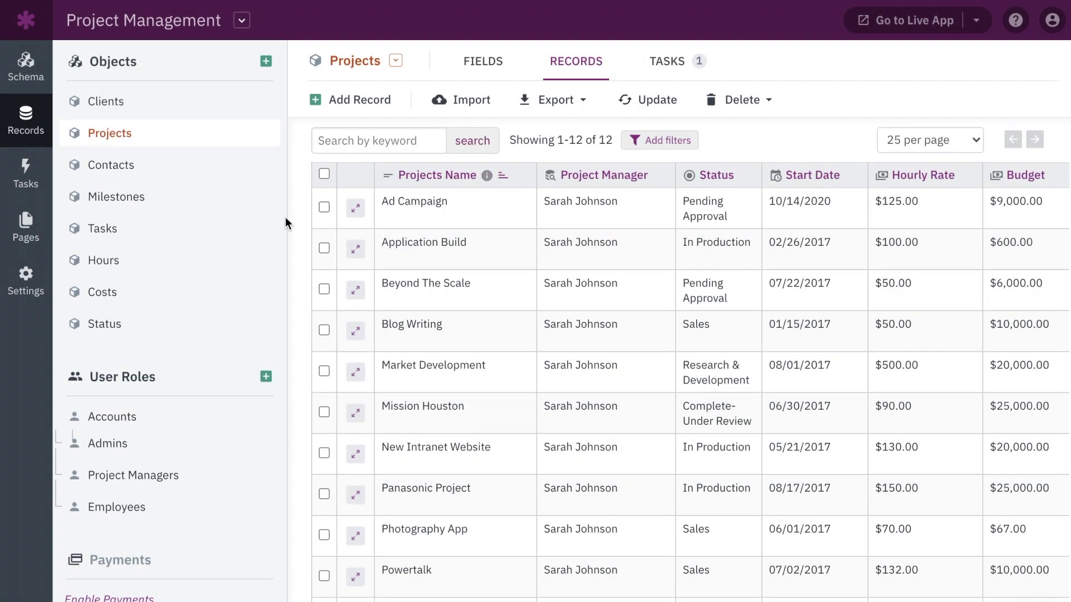
# Start importing projects.csv, keeping the 1 Projects Name column mapped to Projects Name
pyautogui.click(468, 106)
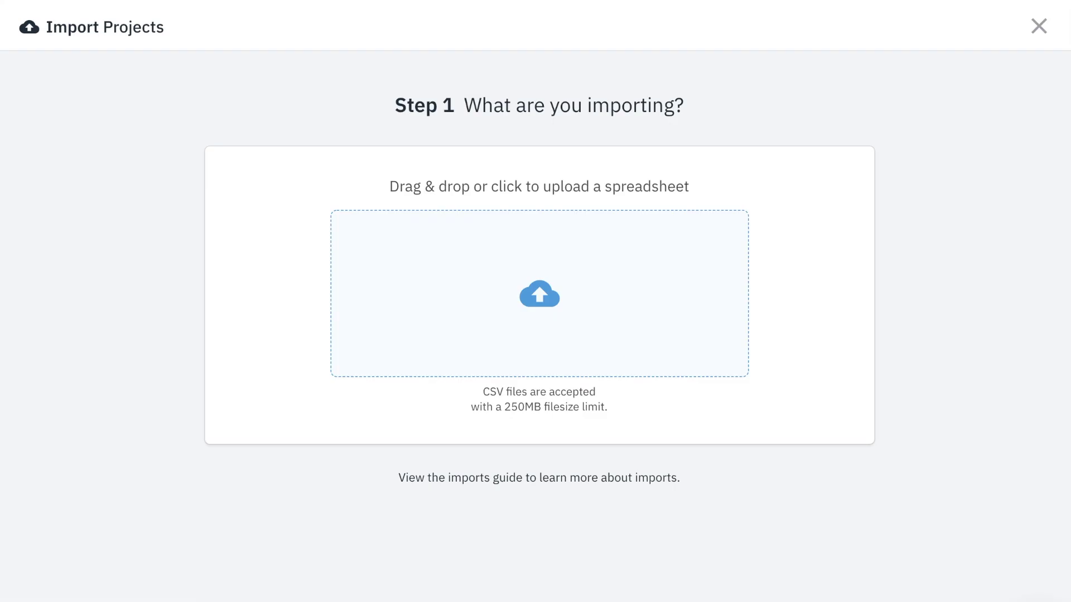
pyautogui.moveTo(775, 301); pyautogui.dragTo(606, 304)
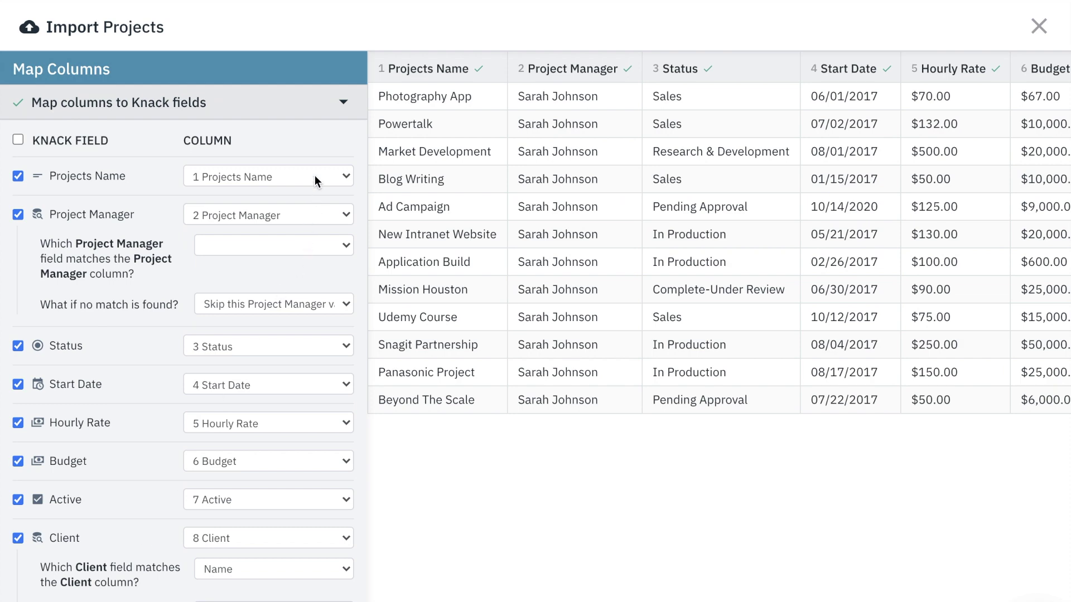
pyautogui.click(316, 177)
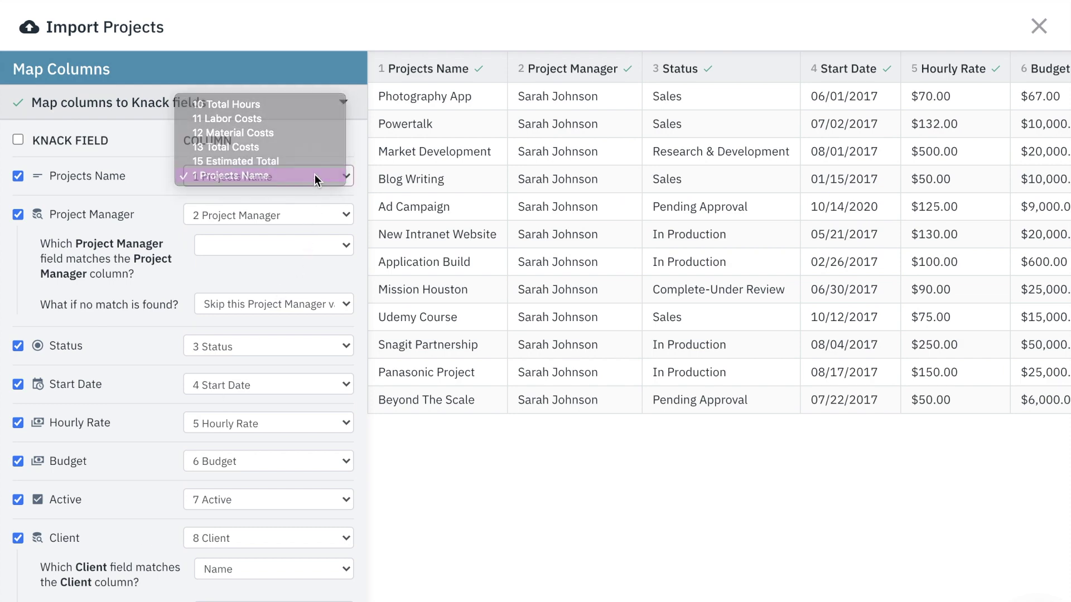
pyautogui.click(314, 175)
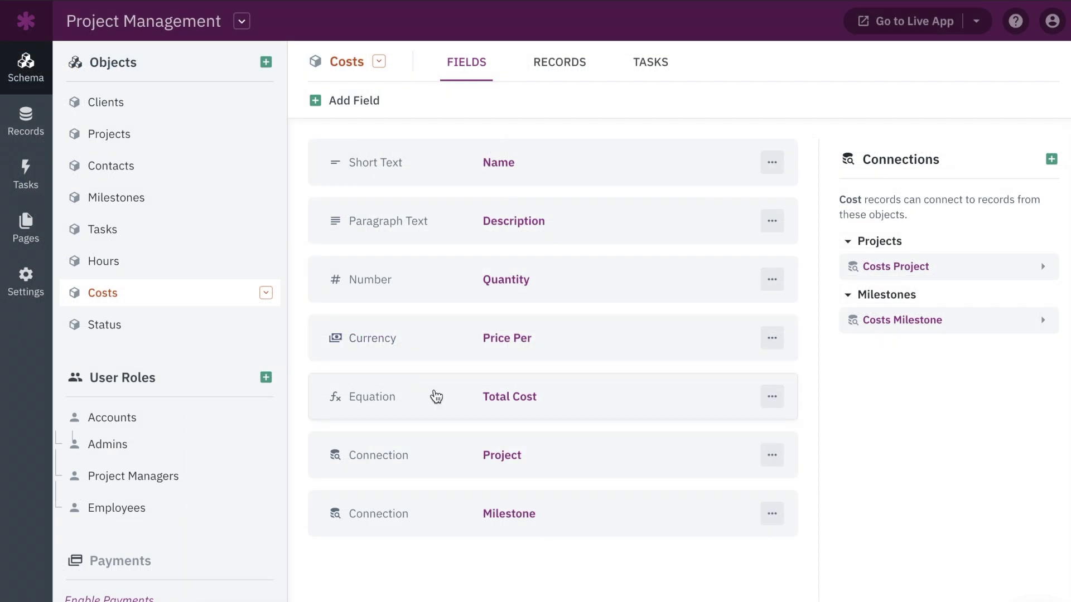
# Add the project's Labor Costs to the Total Cost equation
pyautogui.click(436, 396)
pyautogui.scroll(-5, 432, 393)
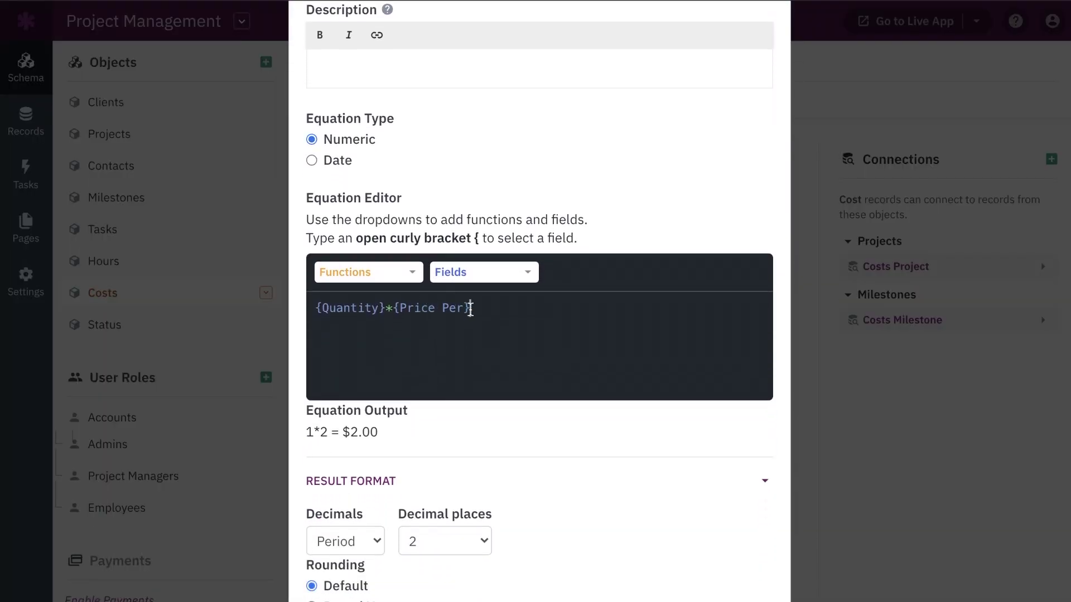
pyautogui.write('+')
pyautogui.click(402, 269)
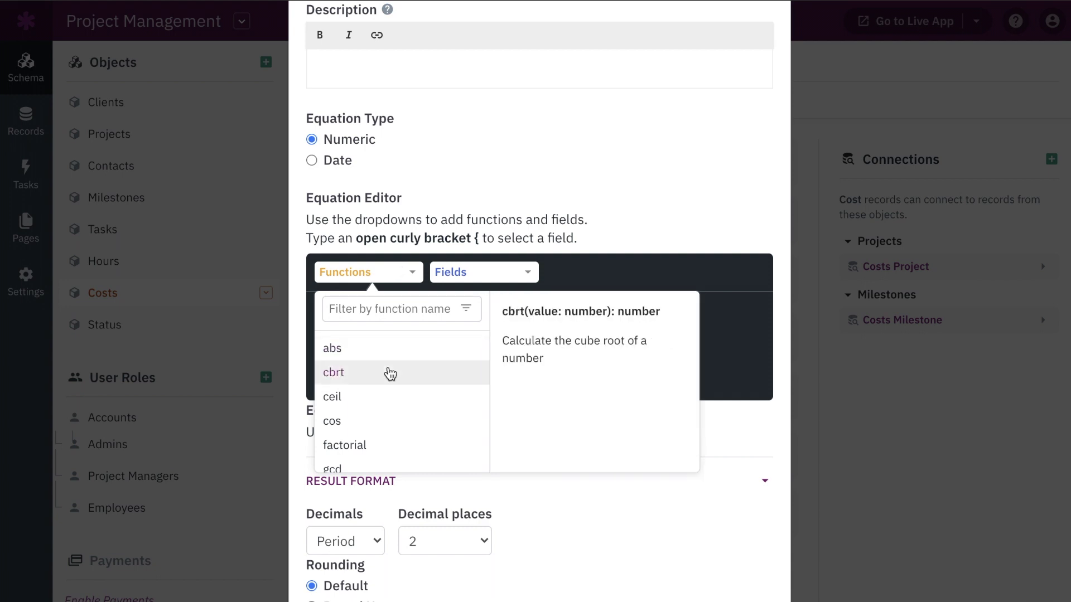
pyautogui.click(458, 276)
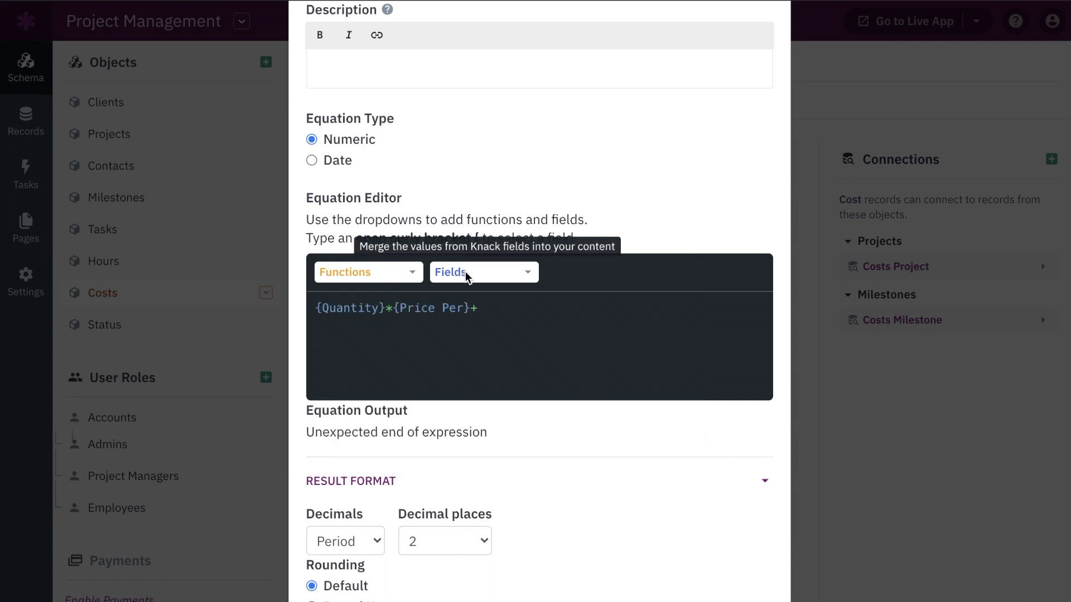
pyautogui.click(468, 276)
pyautogui.scroll(-3, 614, 397)
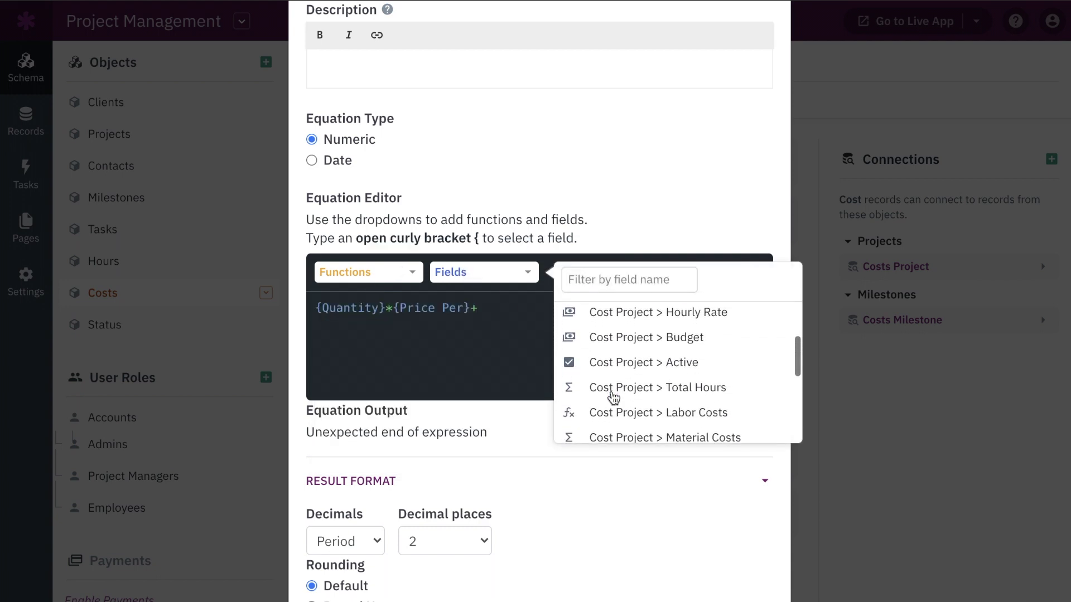
pyautogui.click(613, 397)
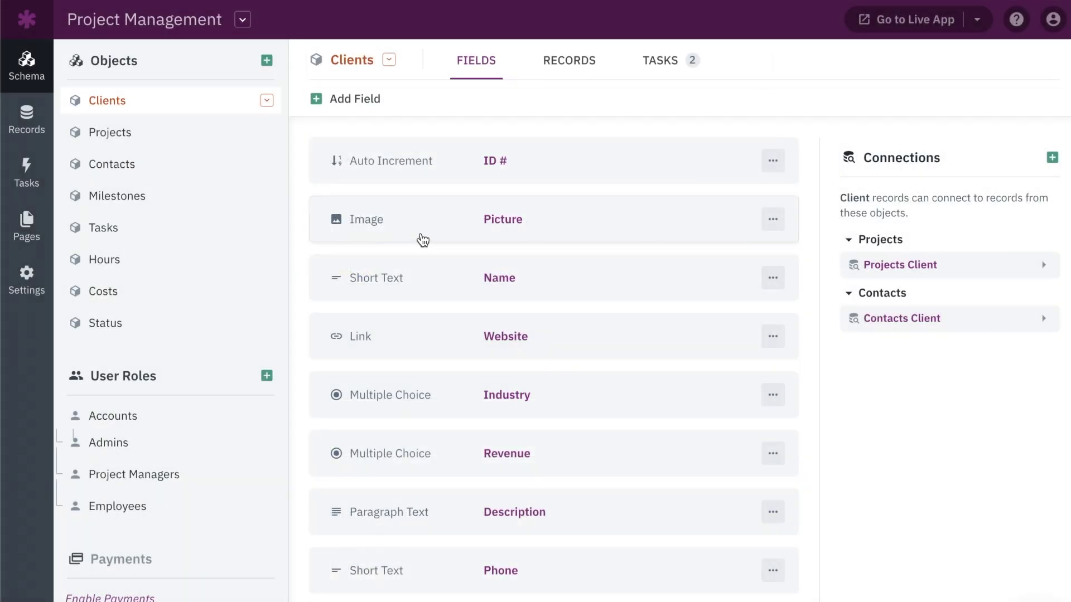
# Turn on Resize Image for the Clients Picture field with custom maximum dimensions
pyautogui.click(423, 240)
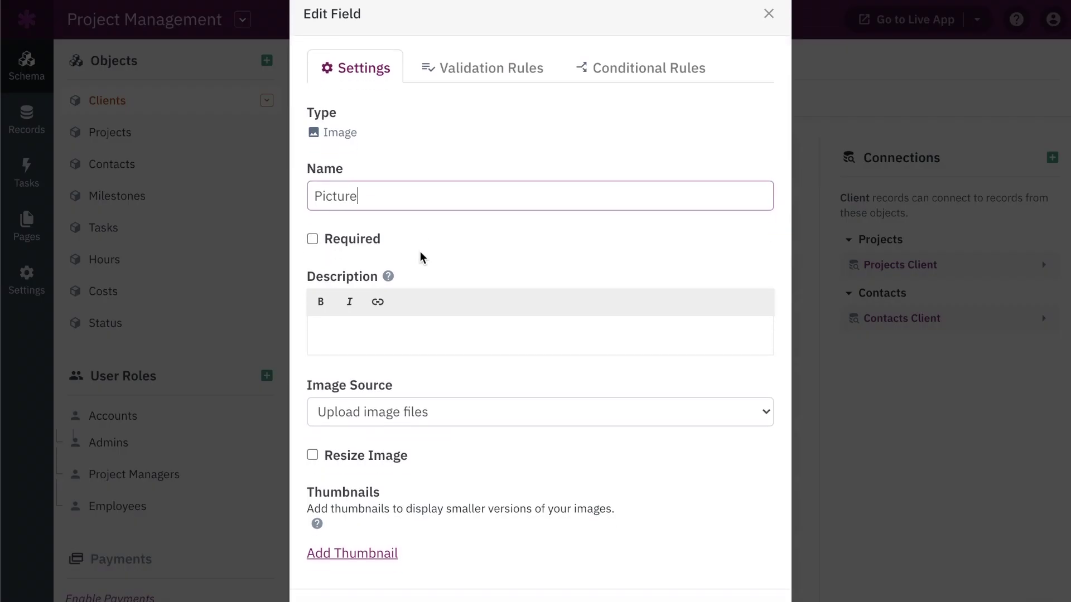
pyautogui.click(313, 455)
pyautogui.scroll(-3, 313, 455)
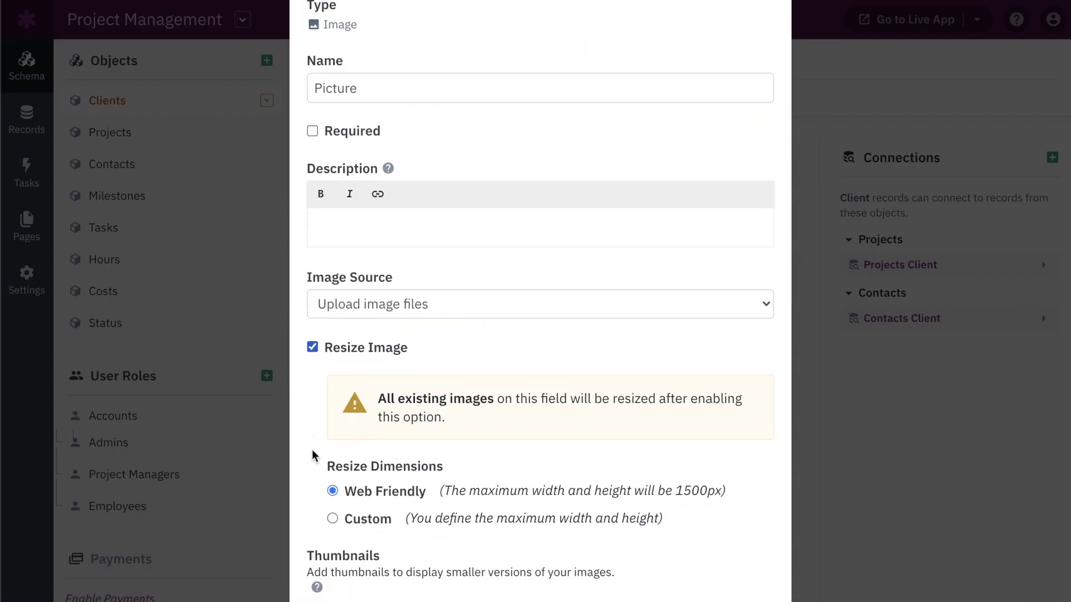
pyautogui.click(332, 456)
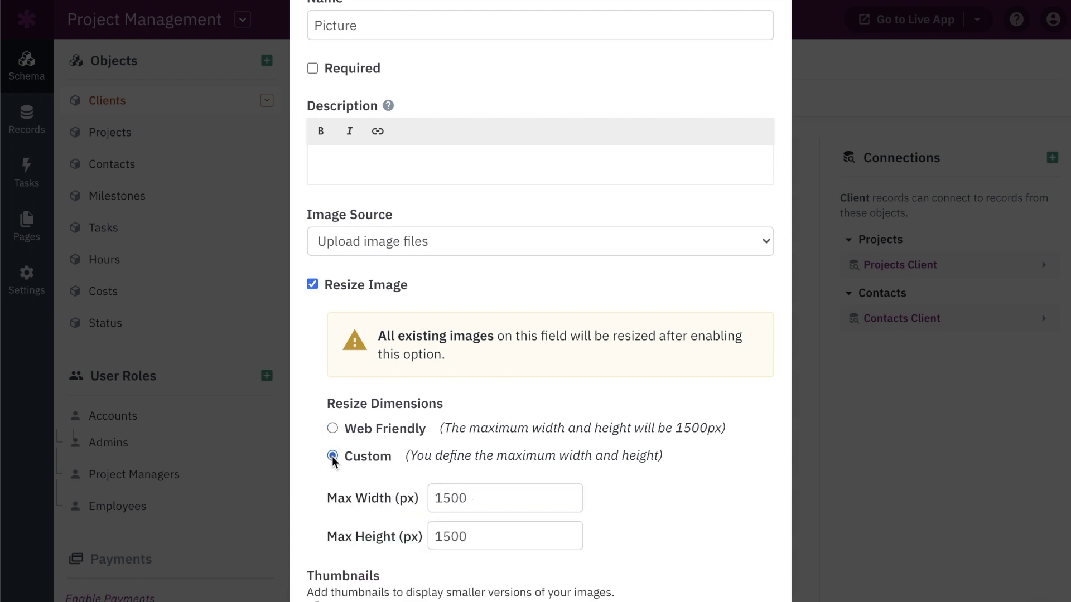
pyautogui.click(482, 505)
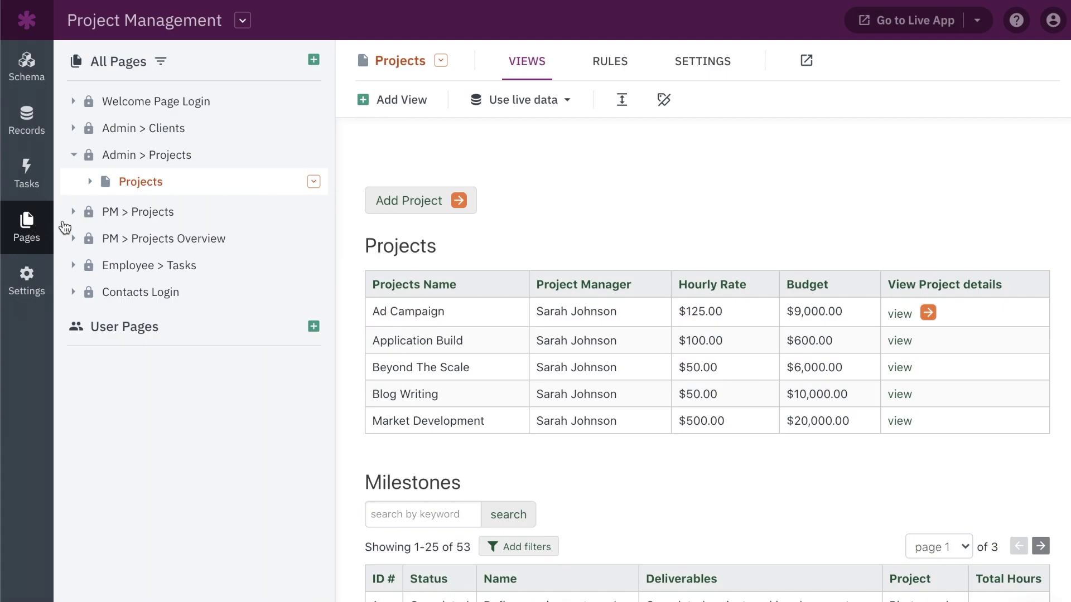
# Expand the Projects page and review its page rules, then return to the pages list
pyautogui.click(91, 182)
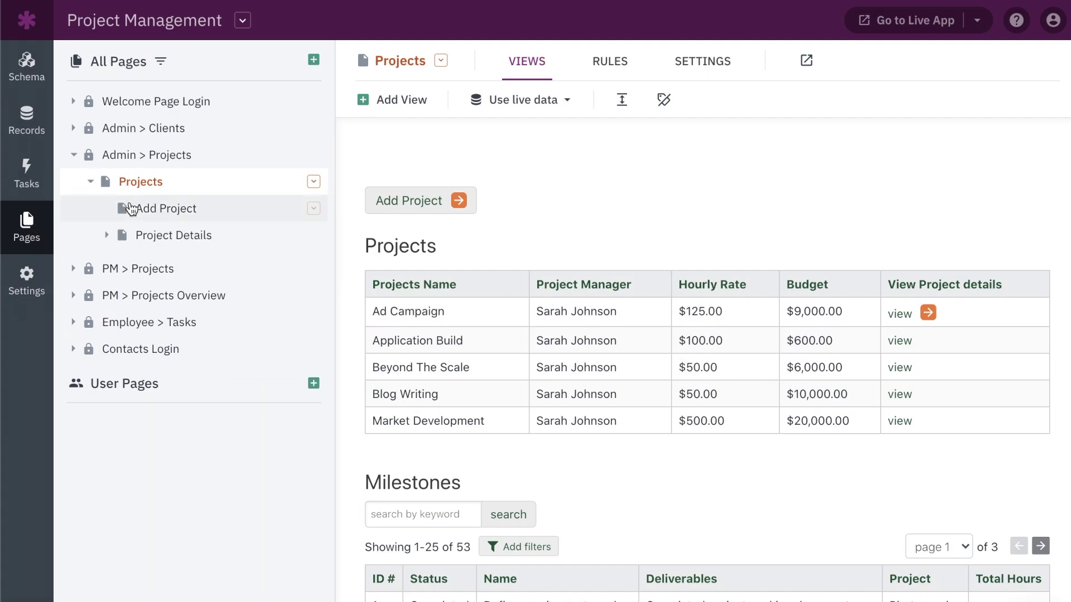
pyautogui.click(313, 182)
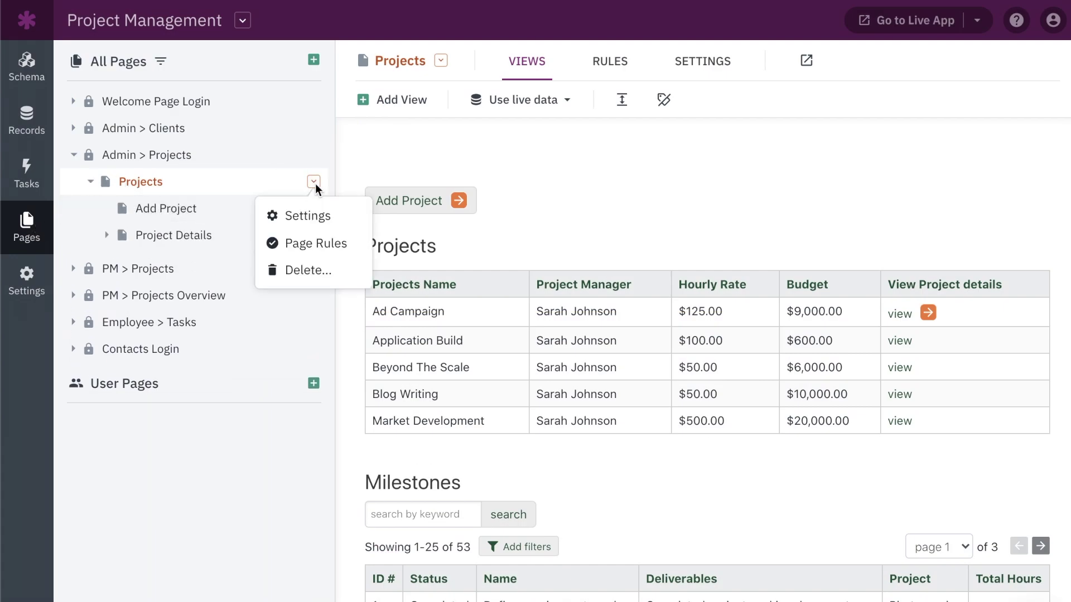
pyautogui.click(316, 242)
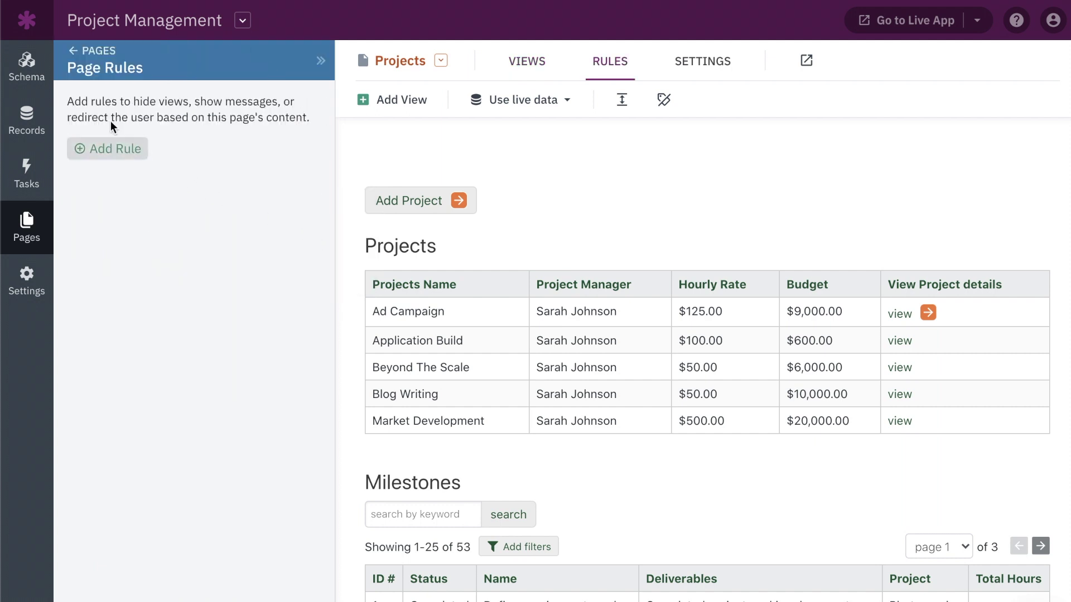
pyautogui.click(75, 53)
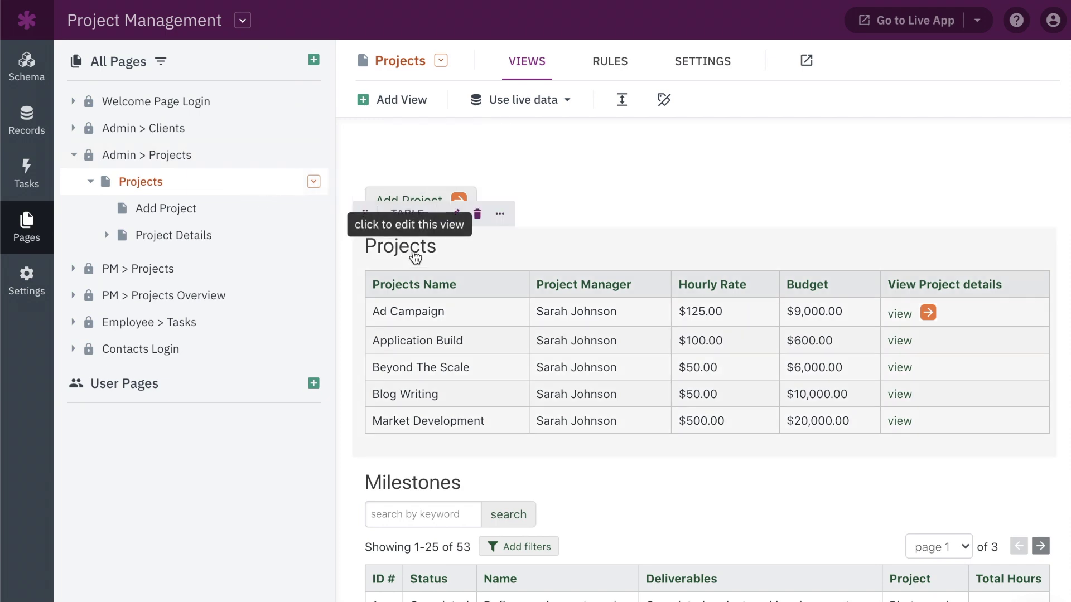
# Open Project Details from the Projects table and move the Milestones table higher
pyautogui.click(416, 257)
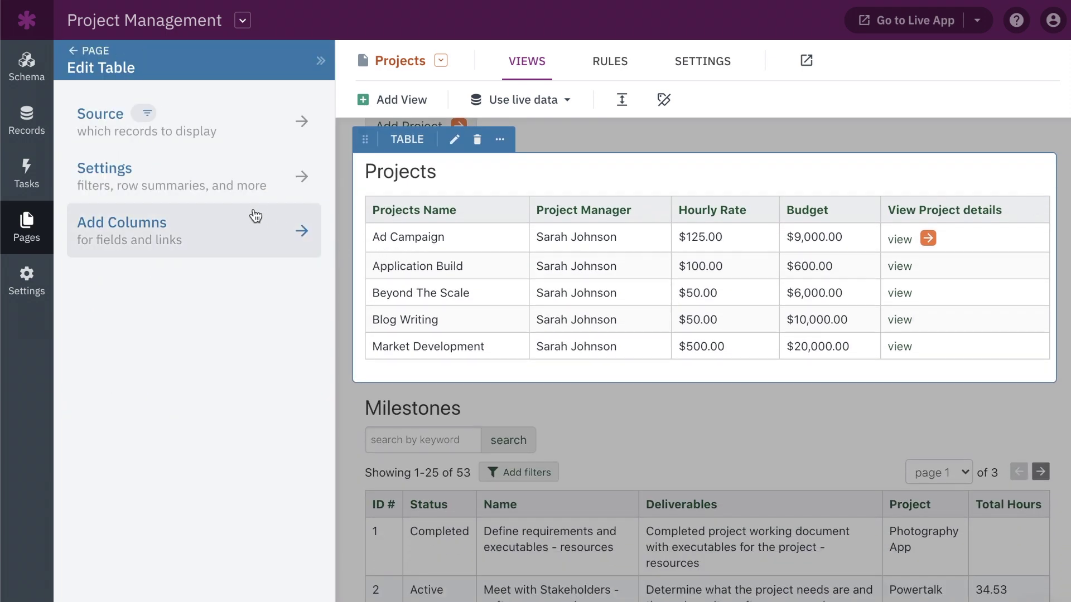
pyautogui.click(254, 224)
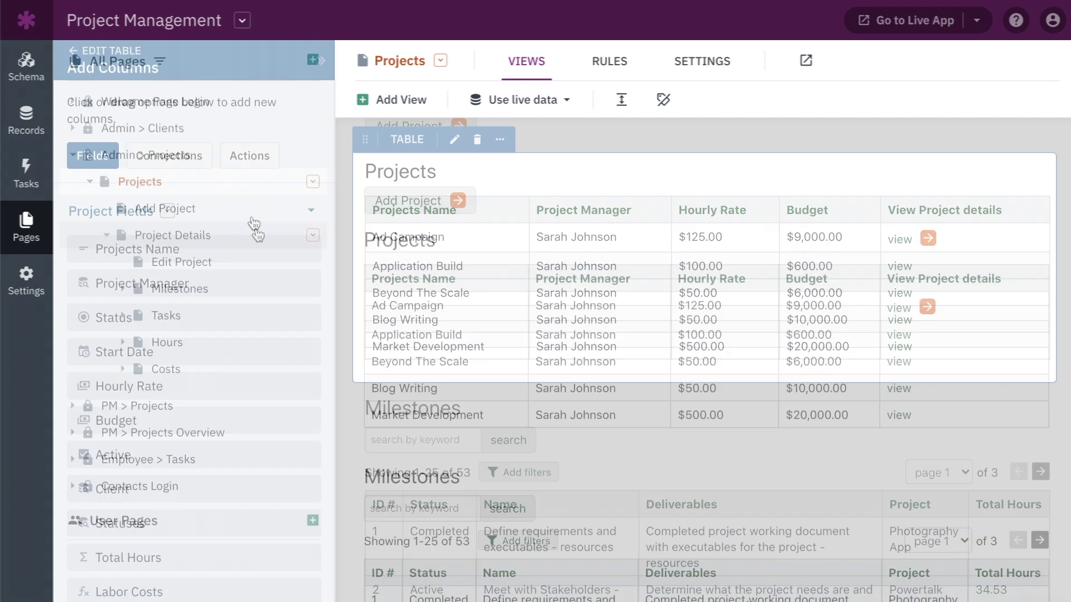
pyautogui.click(255, 234)
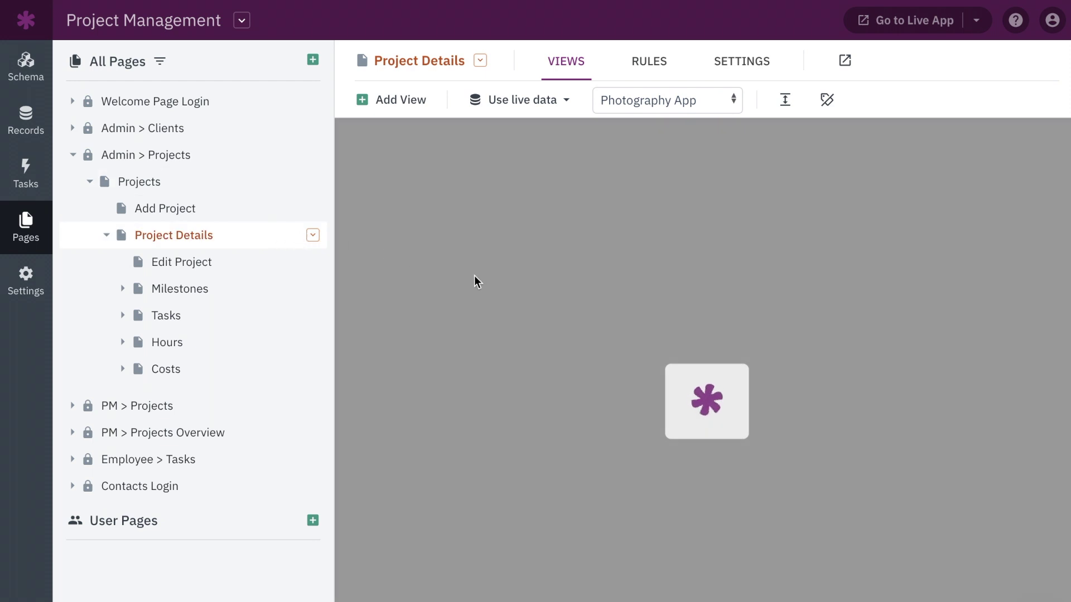
pyautogui.scroll(-3, 529, 312)
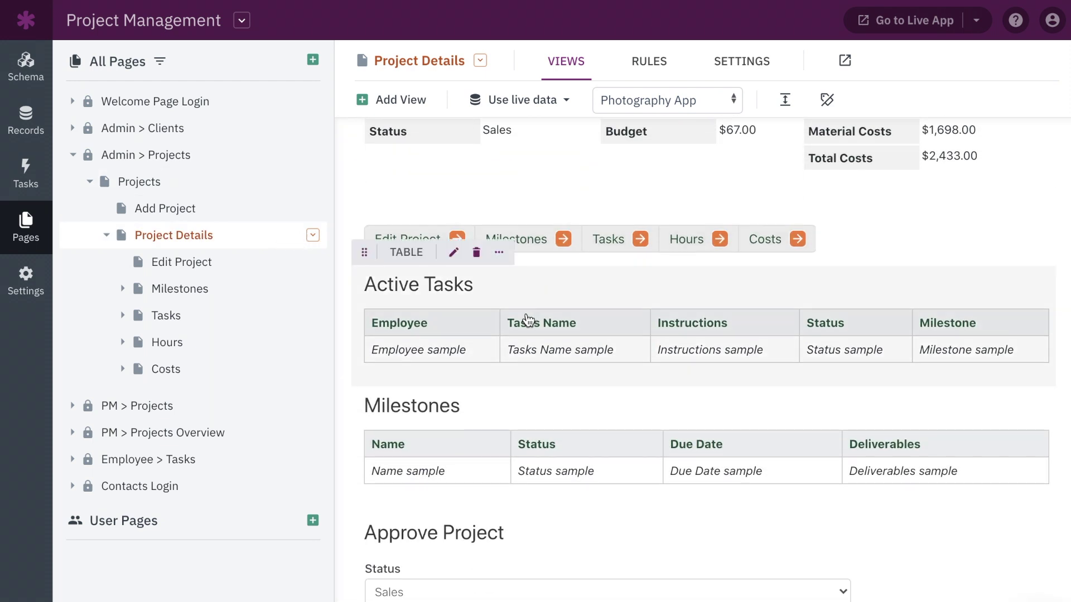
pyautogui.moveTo(365, 373); pyautogui.dragTo(370, 342)
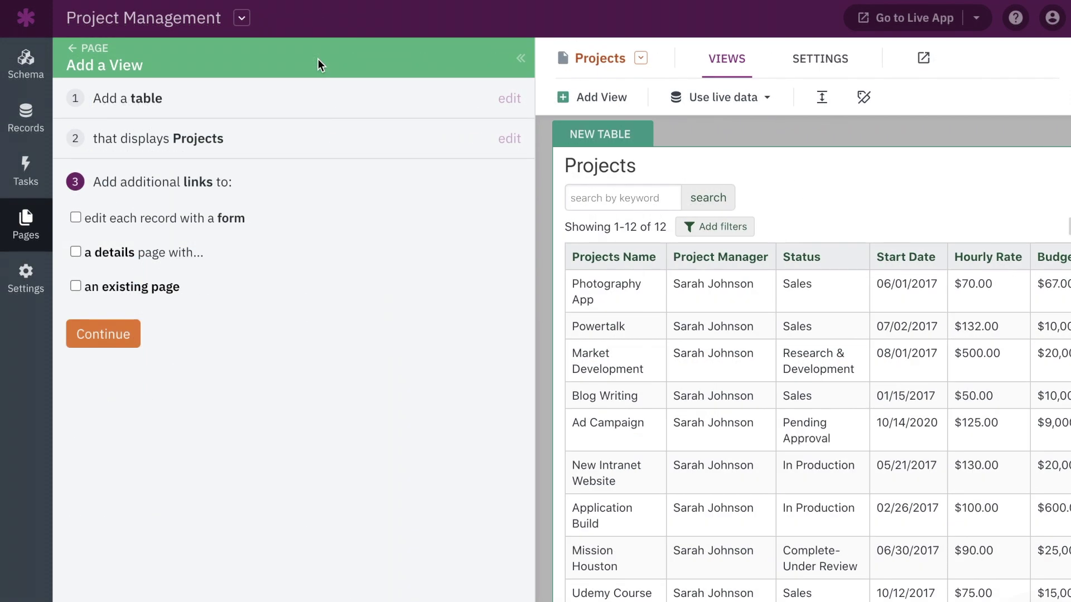
# Link each project to a details page with an extra table of connected Project Managers
pyautogui.click(184, 250)
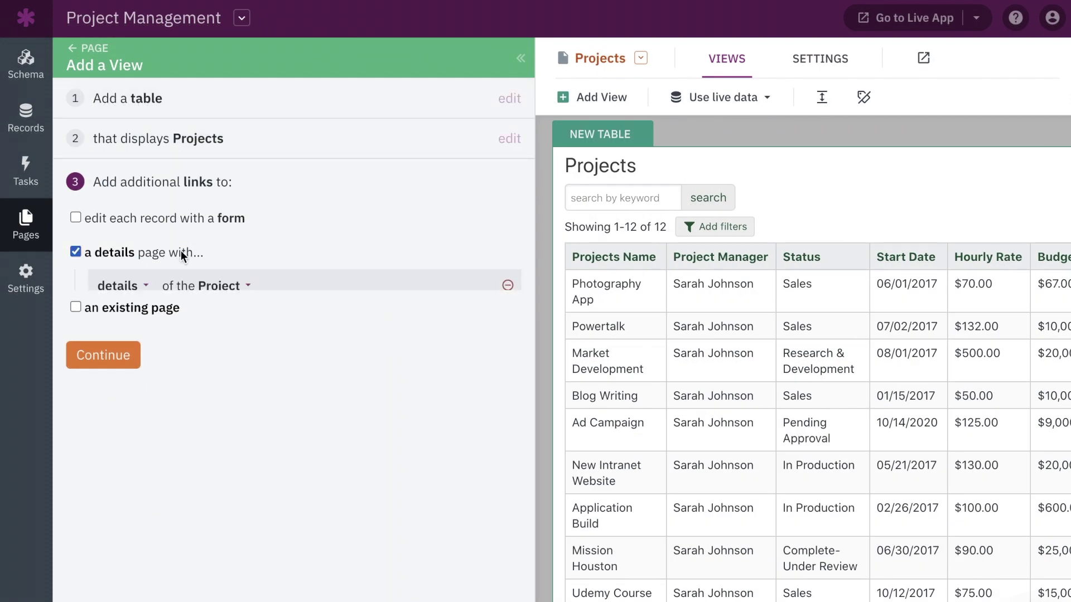
pyautogui.click(194, 322)
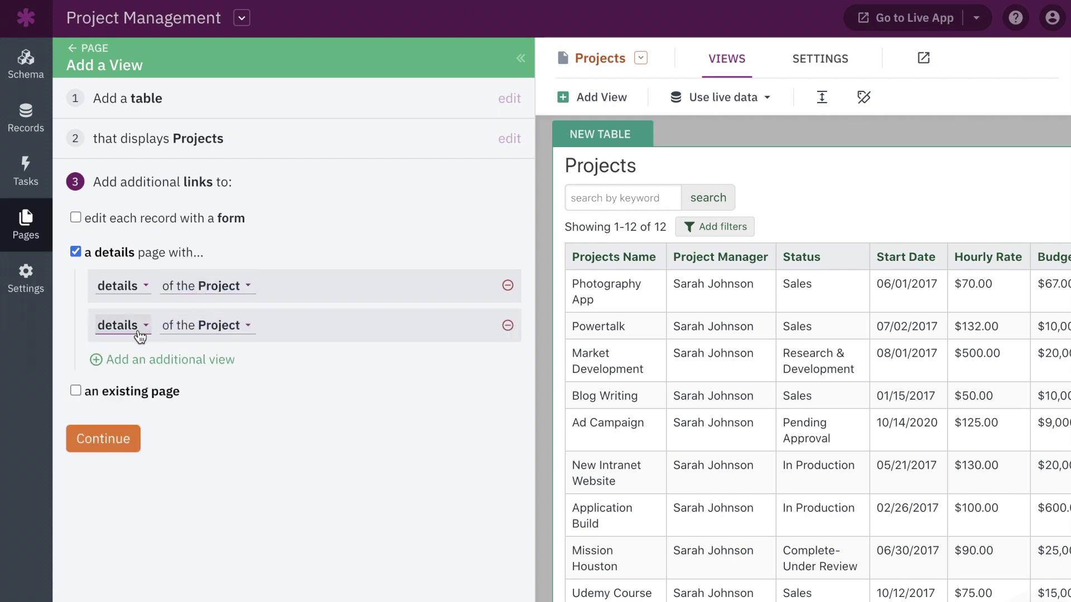
pyautogui.click(126, 331)
pyautogui.click(122, 414)
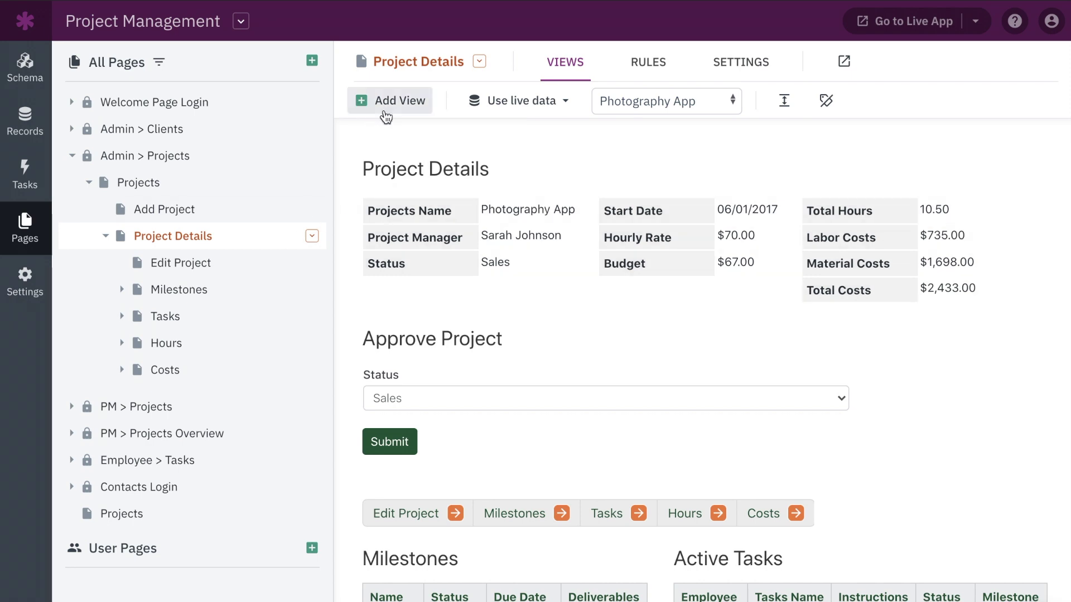
# Add a table to Project Details showing Projects connected to the same Client
pyautogui.click(387, 106)
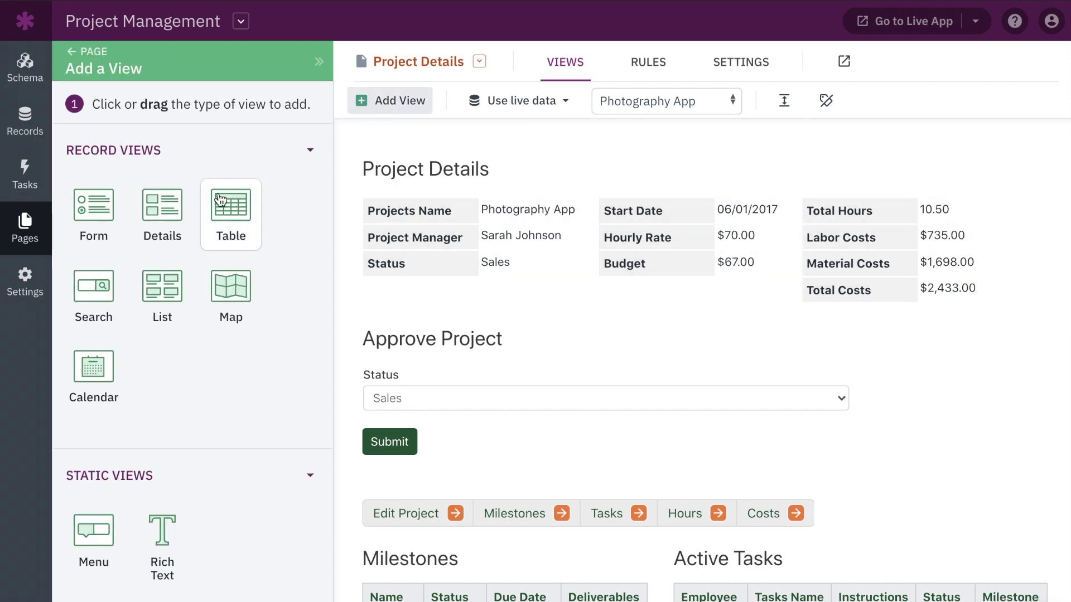
pyautogui.click(218, 214)
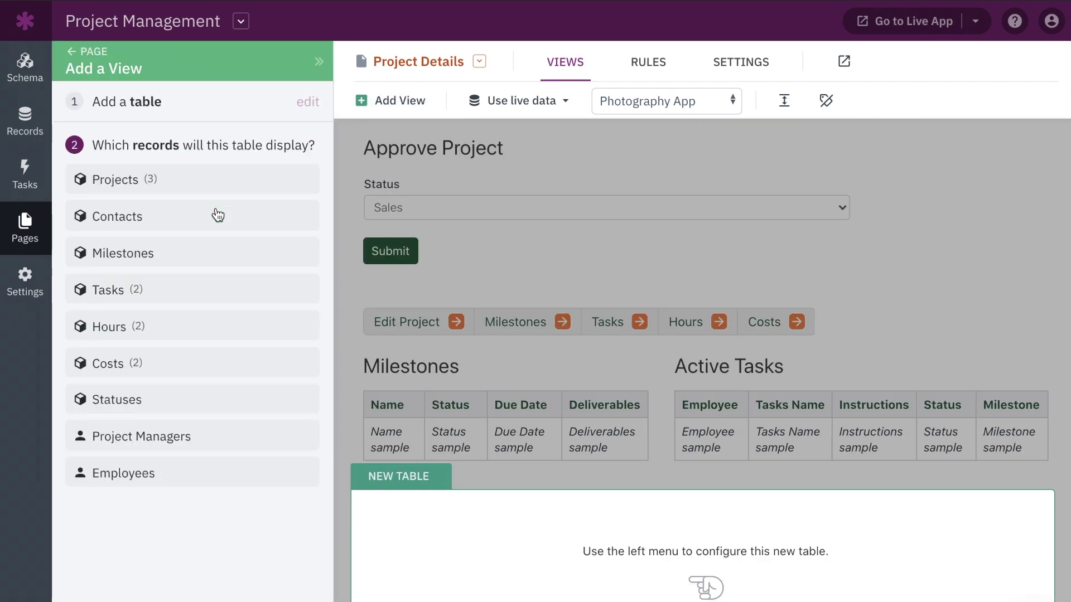
pyautogui.click(229, 180)
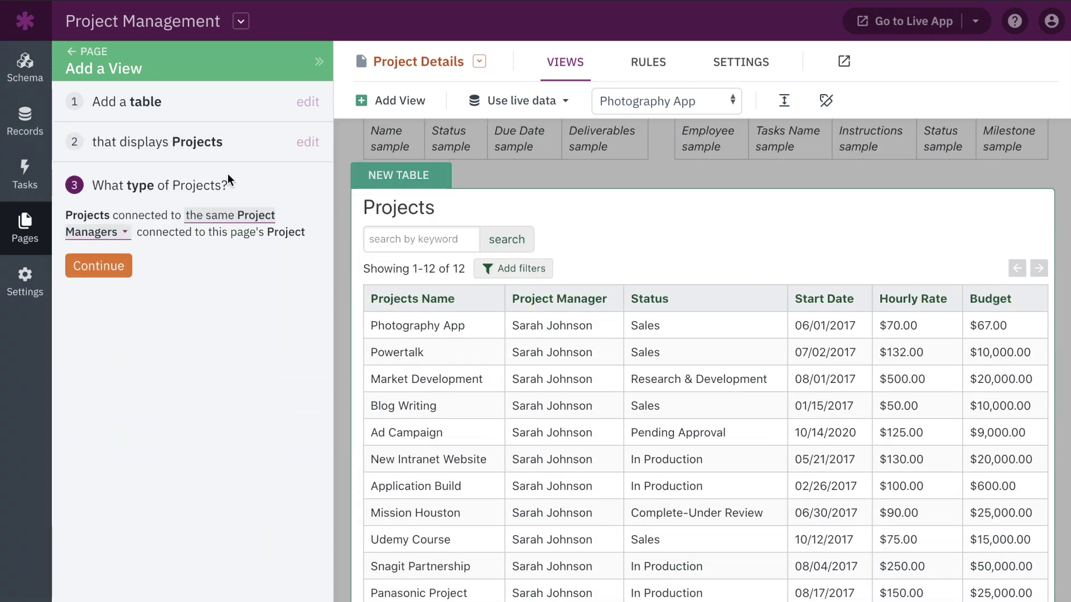
pyautogui.click(257, 219)
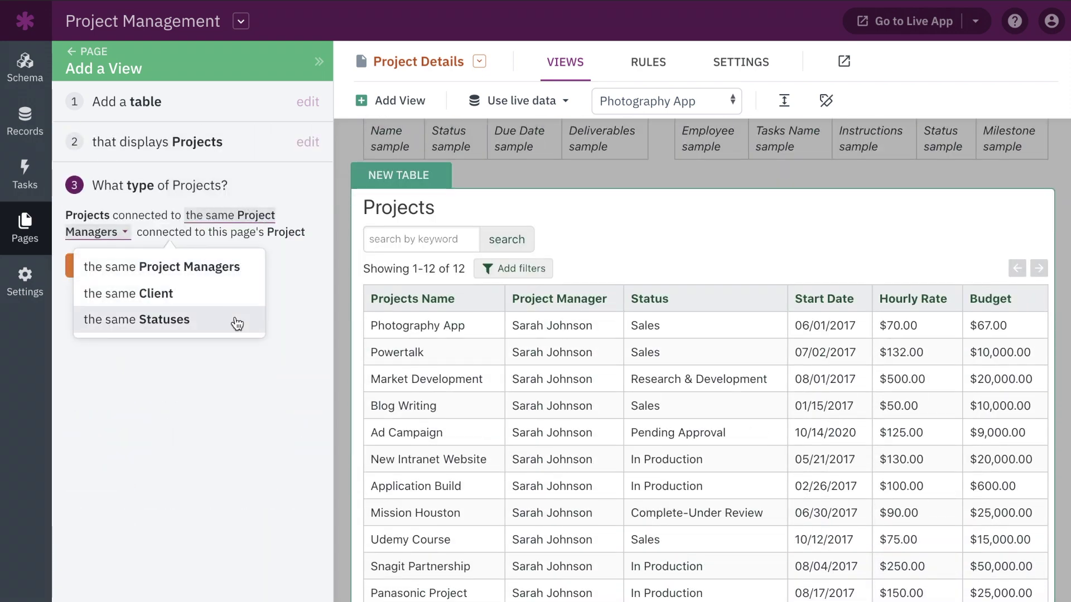
pyautogui.click(235, 295)
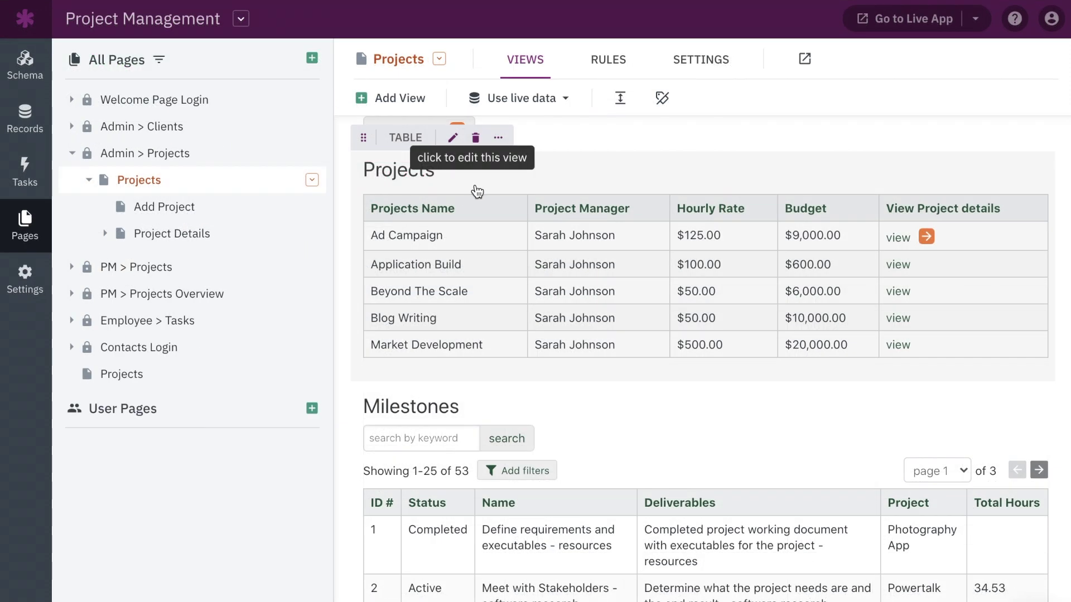
# Enable keyword search, record exporting and a Total summary, and retitle the table Active Projects
pyautogui.click(474, 189)
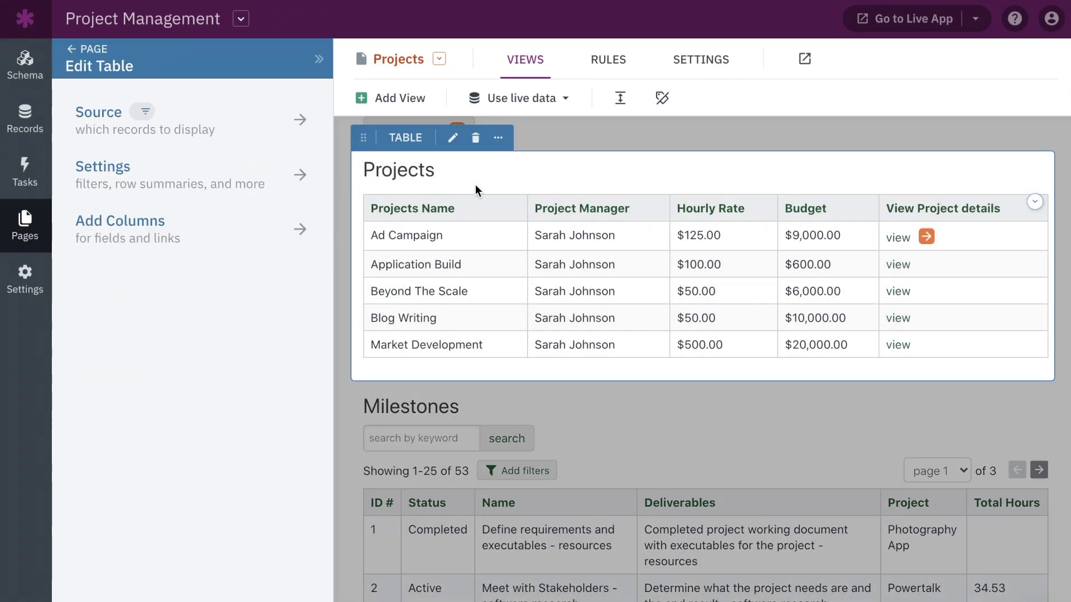
pyautogui.click(264, 192)
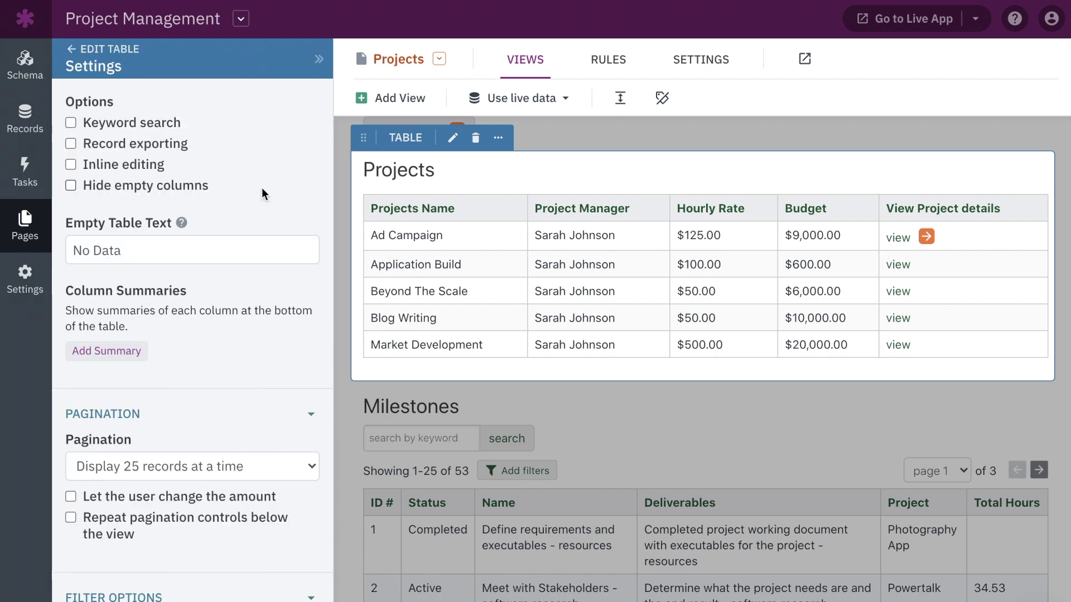
pyautogui.click(70, 124)
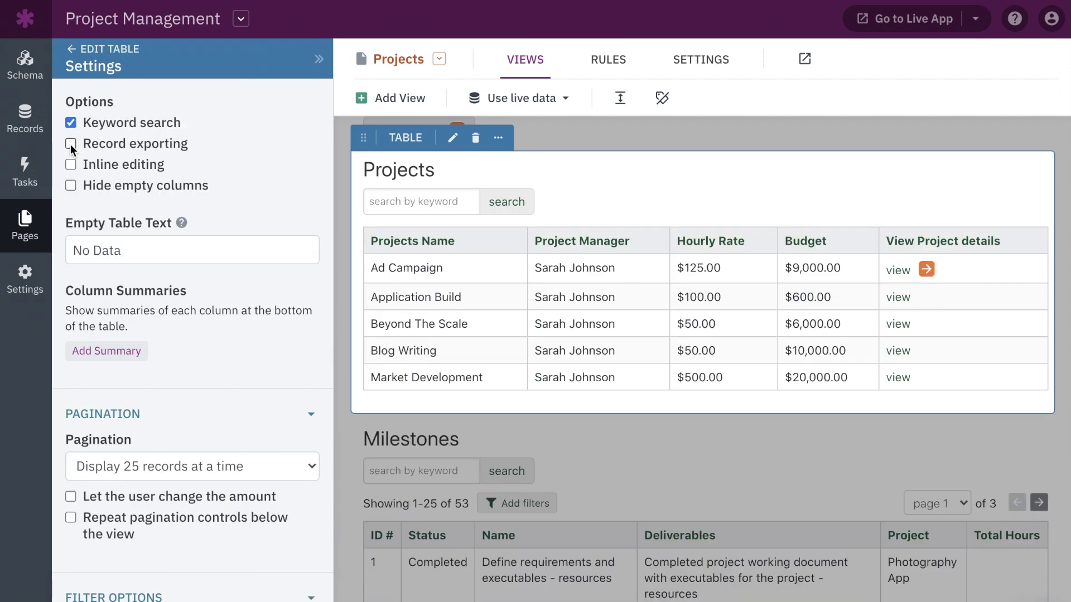
pyautogui.click(71, 144)
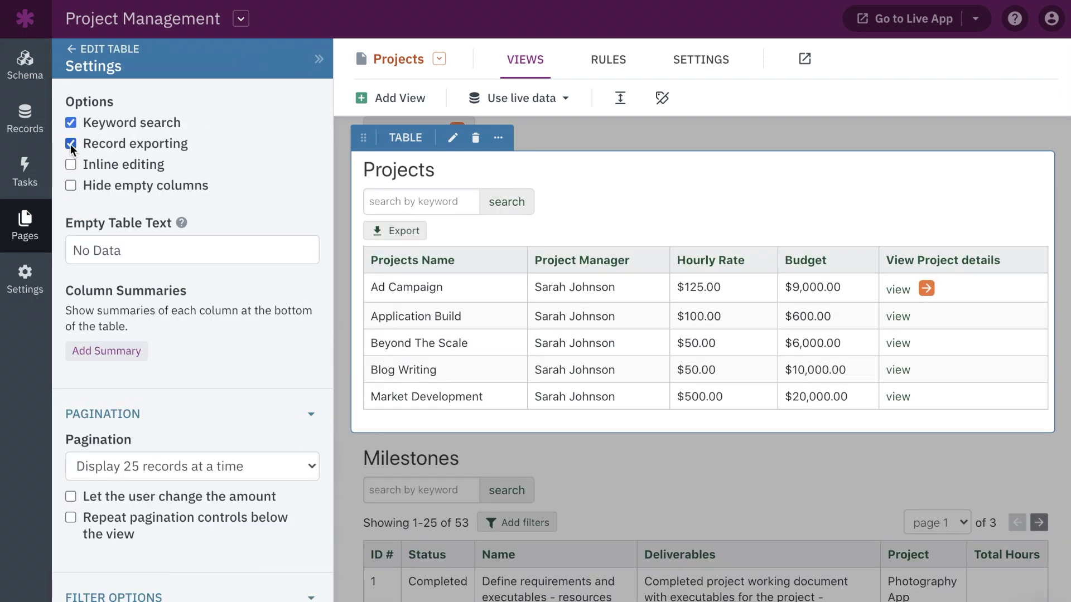
pyautogui.click(101, 351)
pyautogui.scroll(-5, 101, 351)
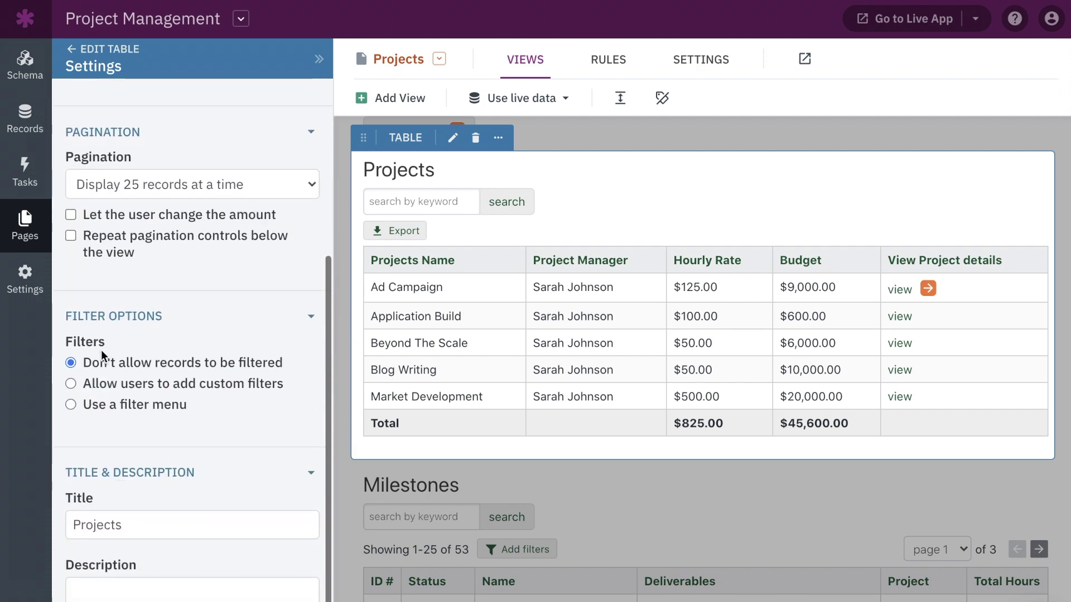
pyautogui.click(72, 485)
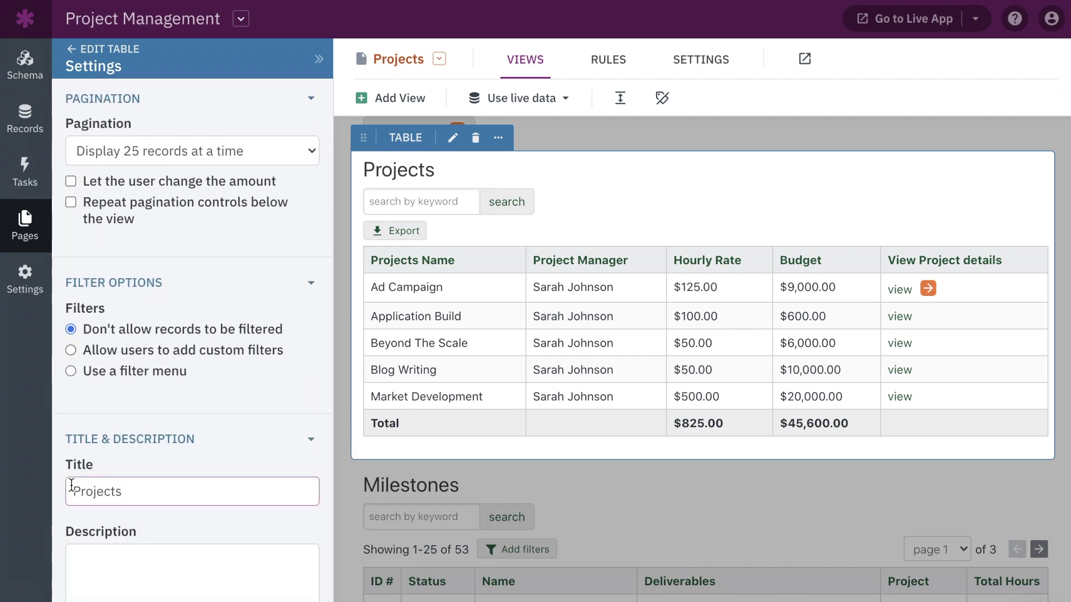
pyautogui.write('Active')
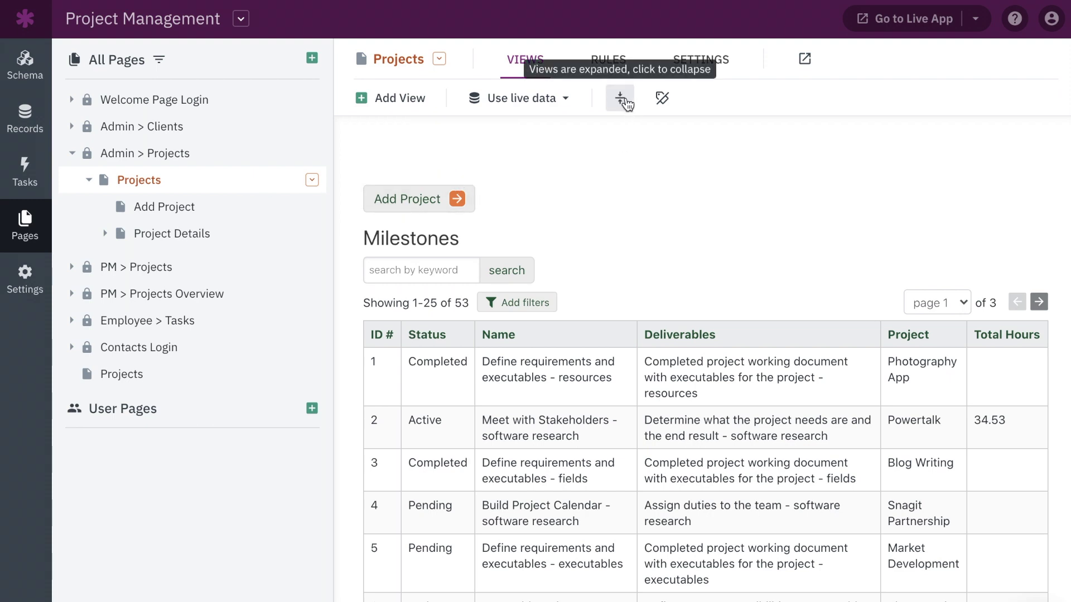
pyautogui.click(622, 100)
# Show view names and rename the Milestones view to Active Milestones
pyautogui.click(624, 101)
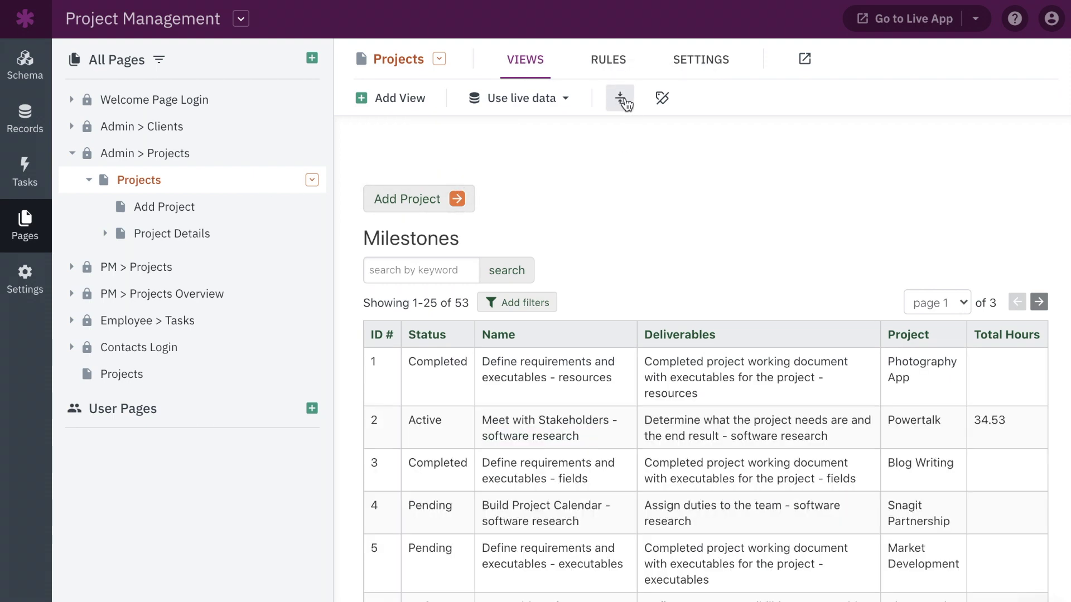
pyautogui.click(667, 102)
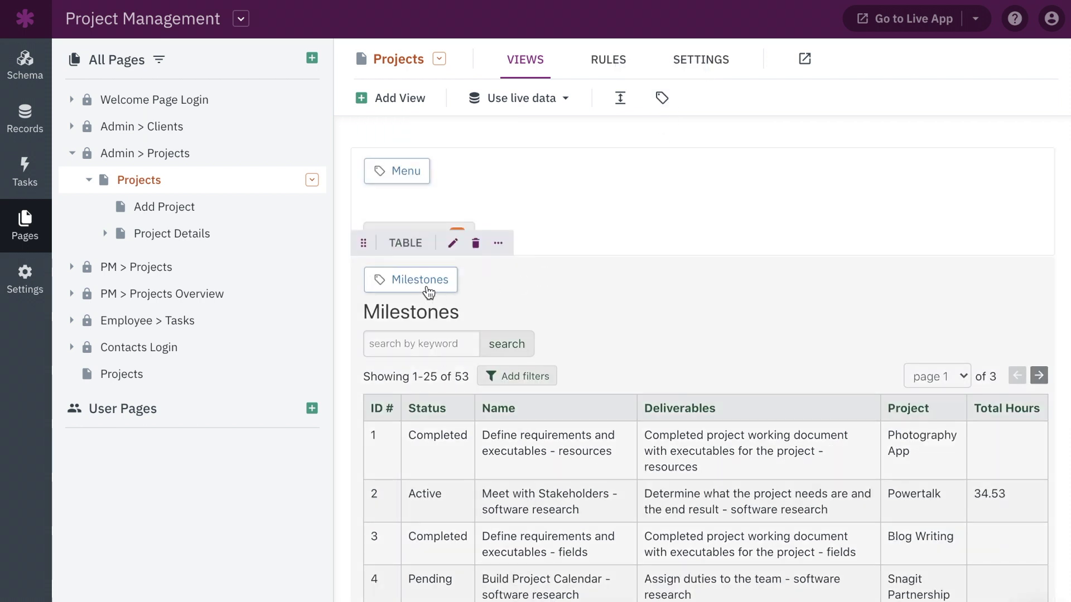
pyautogui.click(429, 292)
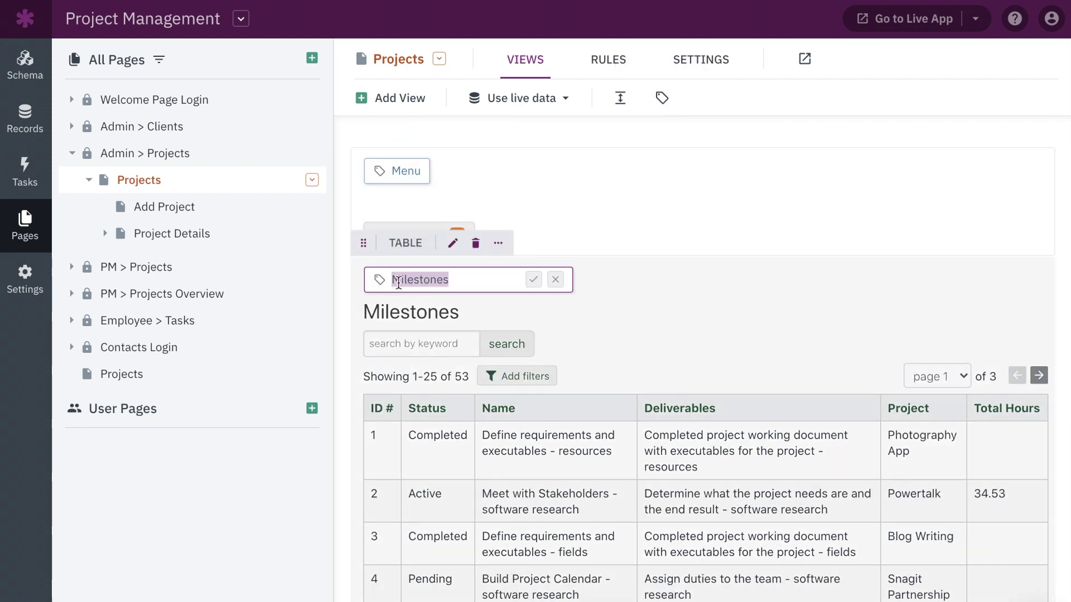
pyautogui.click(392, 280)
pyautogui.write('Active')
pyautogui.click(533, 280)
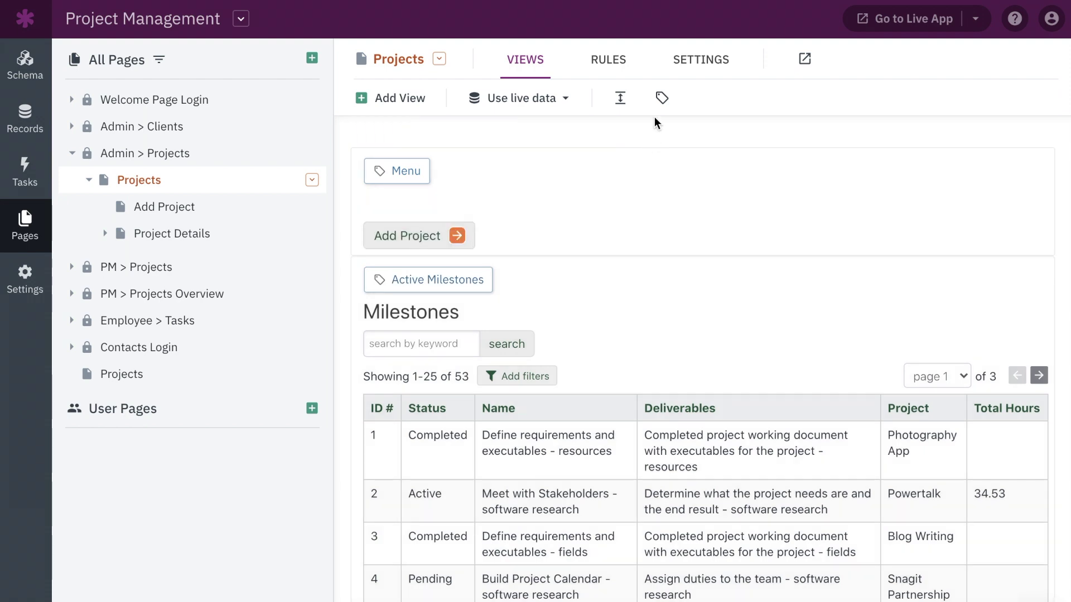
# Remove all fields from the Add Project form
pyautogui.click(251, 207)
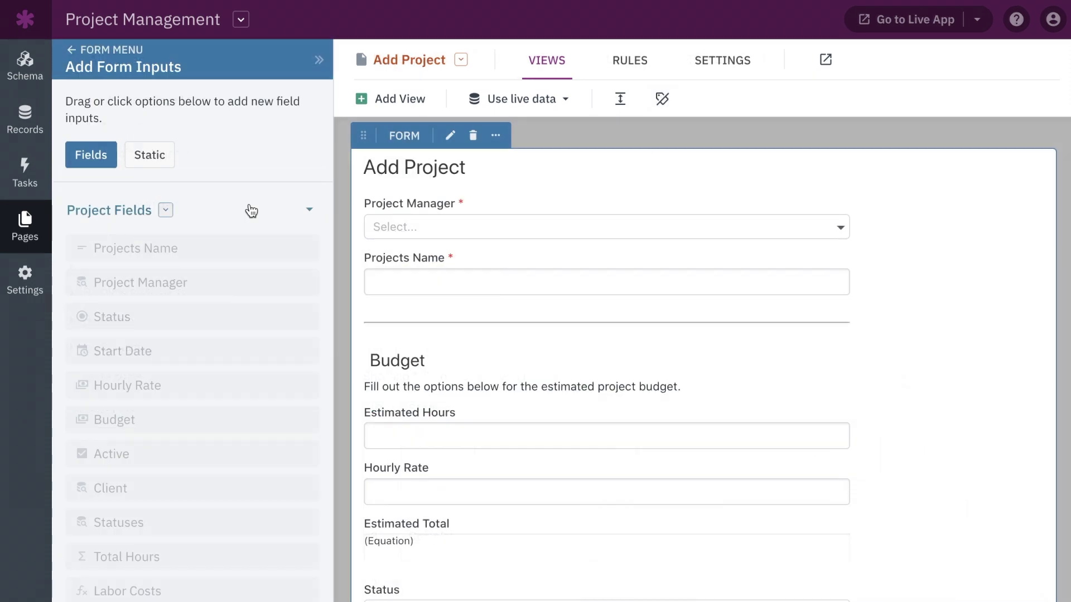
pyautogui.click(839, 204)
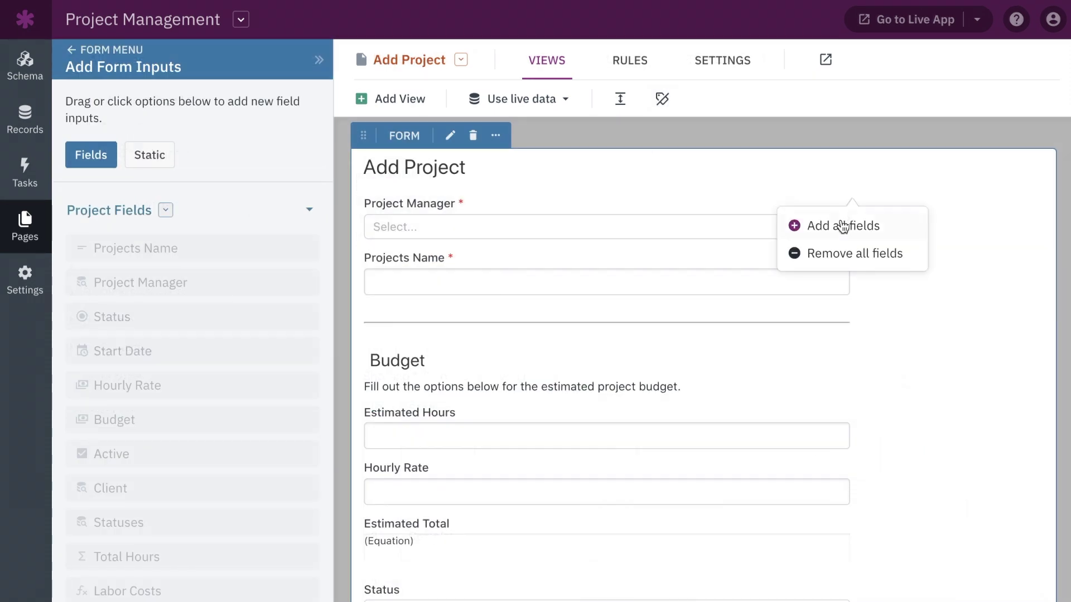
pyautogui.click(844, 256)
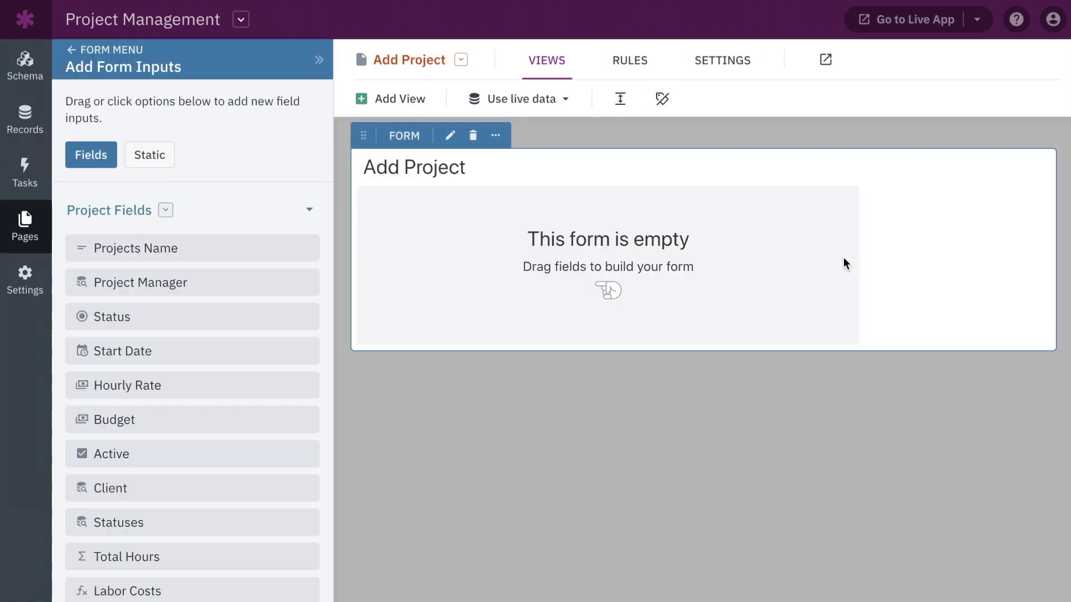
pyautogui.click(166, 211)
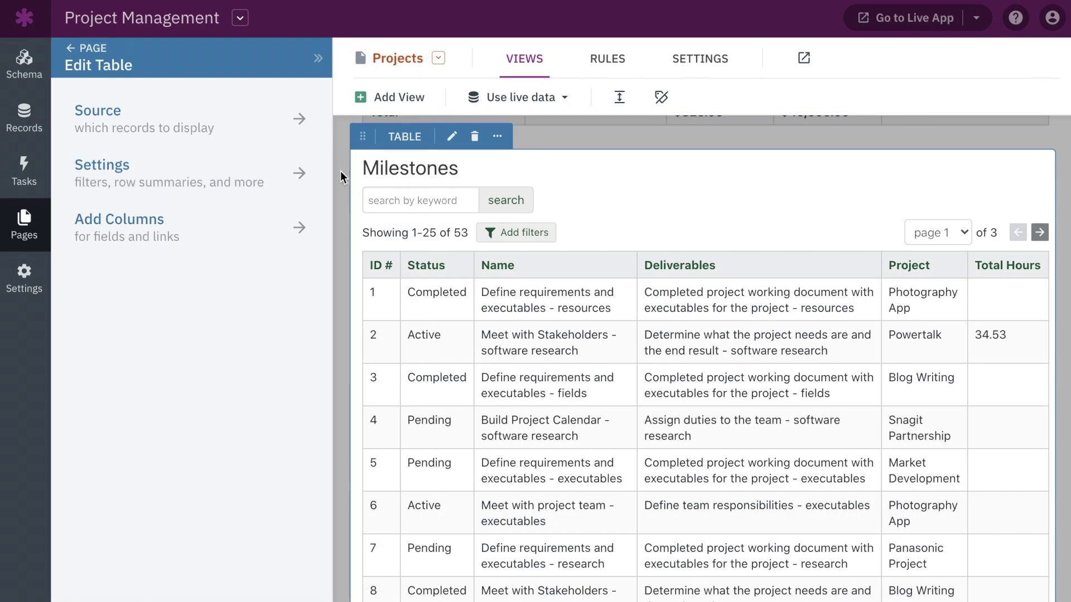
# Filter the Project column's inline edits to Status contains Research & Development
pyautogui.click(296, 171)
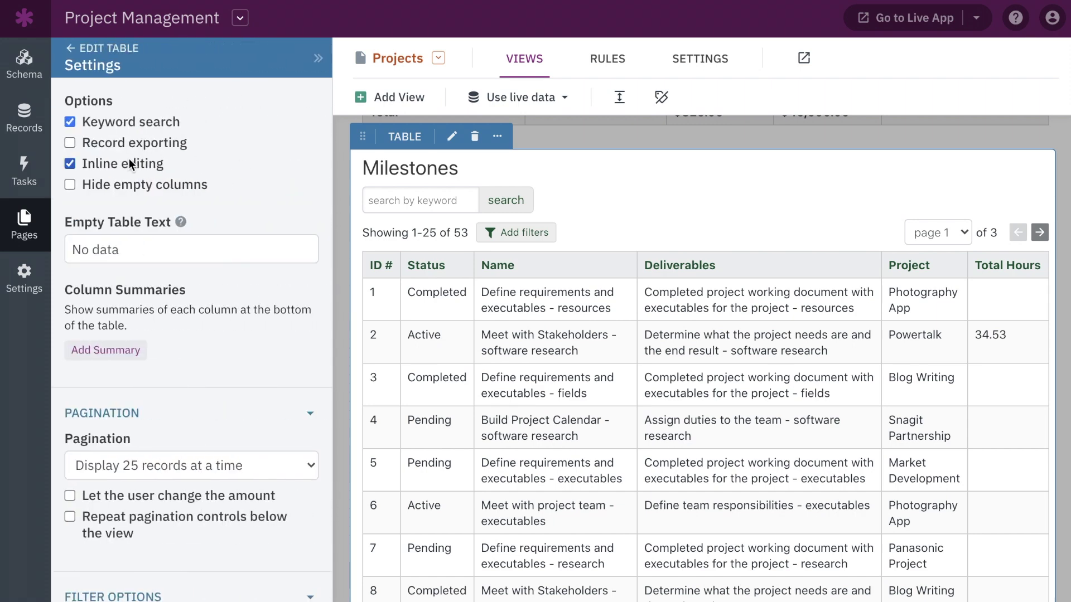
pyautogui.moveTo(894, 245)
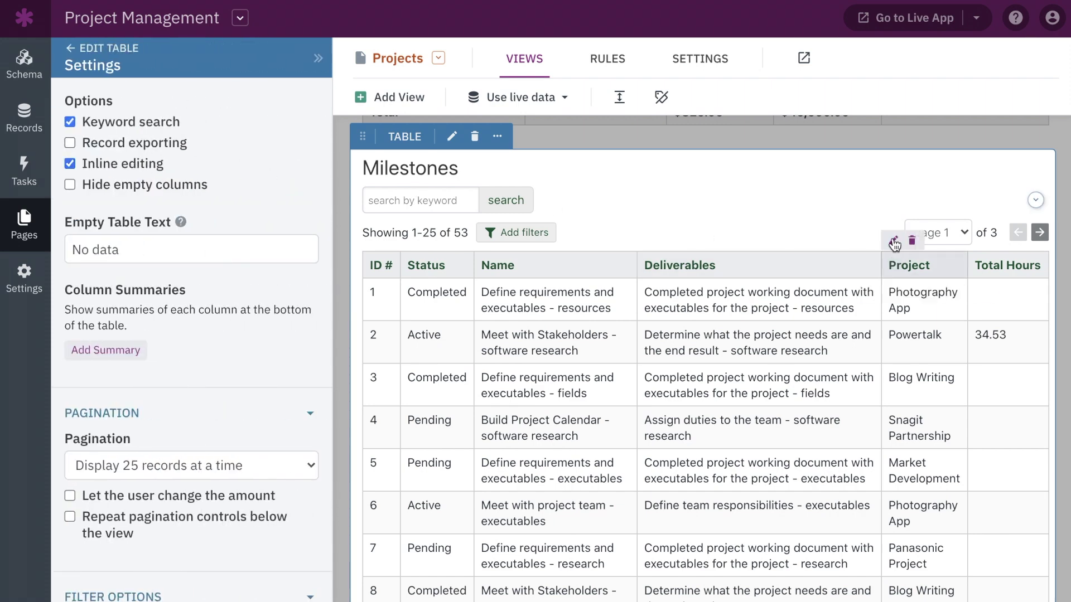
pyautogui.click(894, 245)
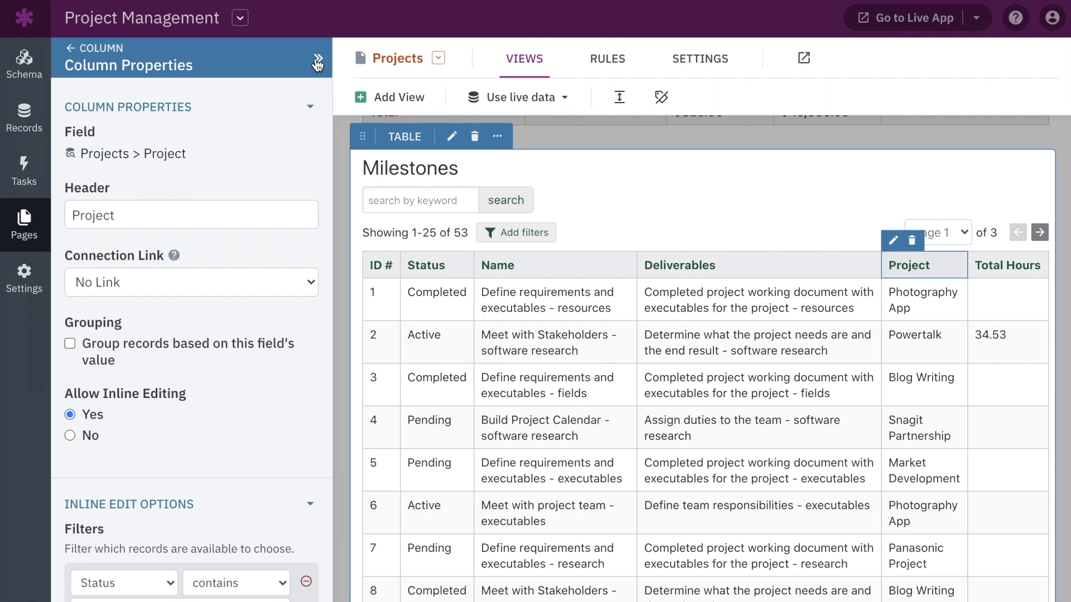
pyautogui.click(317, 65)
pyautogui.click(504, 108)
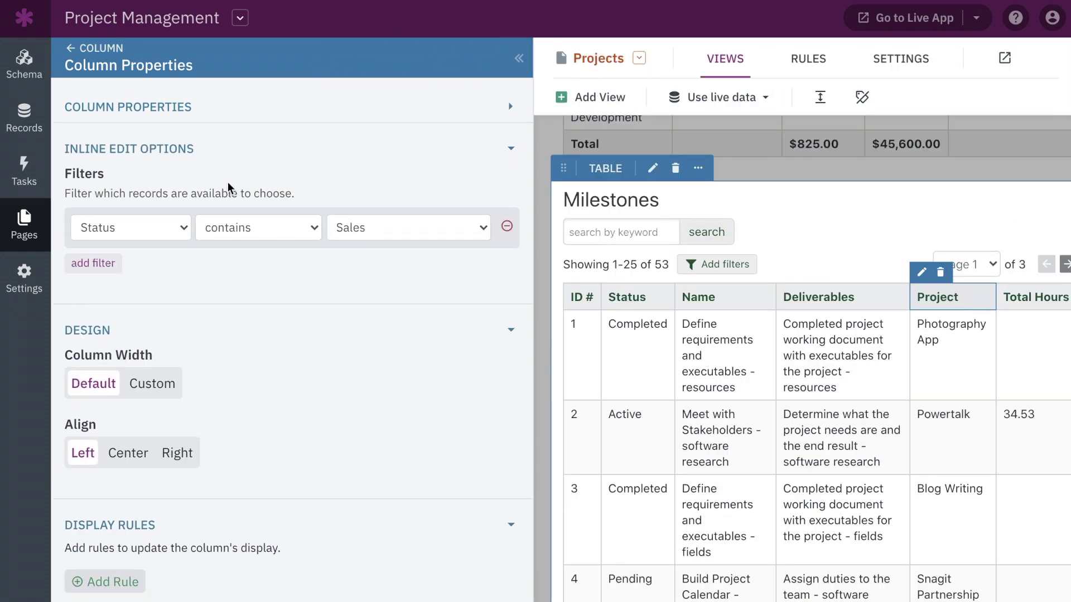
pyautogui.click(162, 229)
pyautogui.click(162, 227)
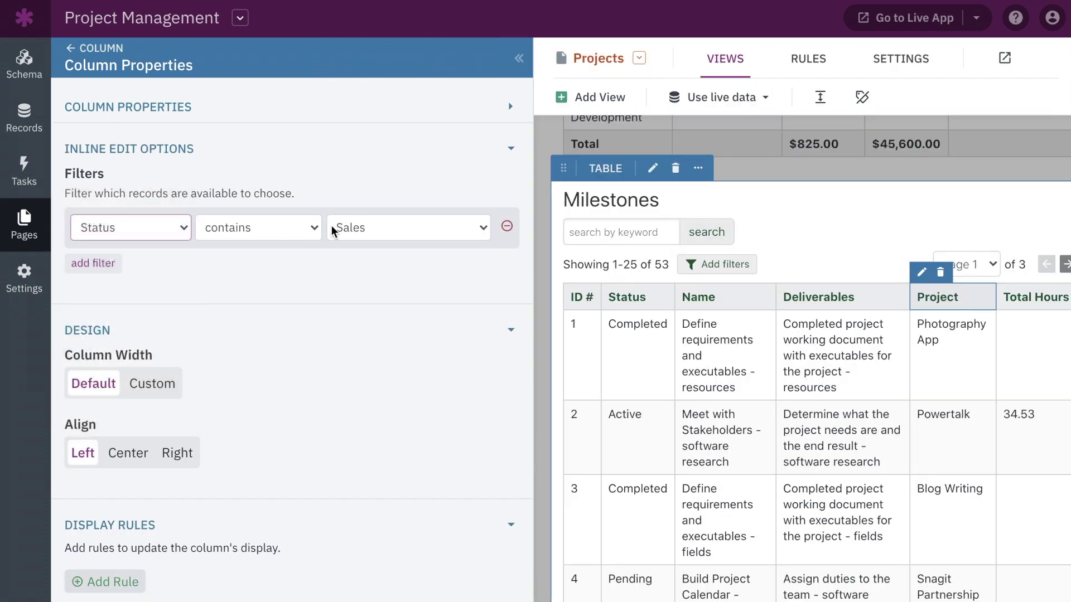
pyautogui.click(355, 230)
pyautogui.click(381, 245)
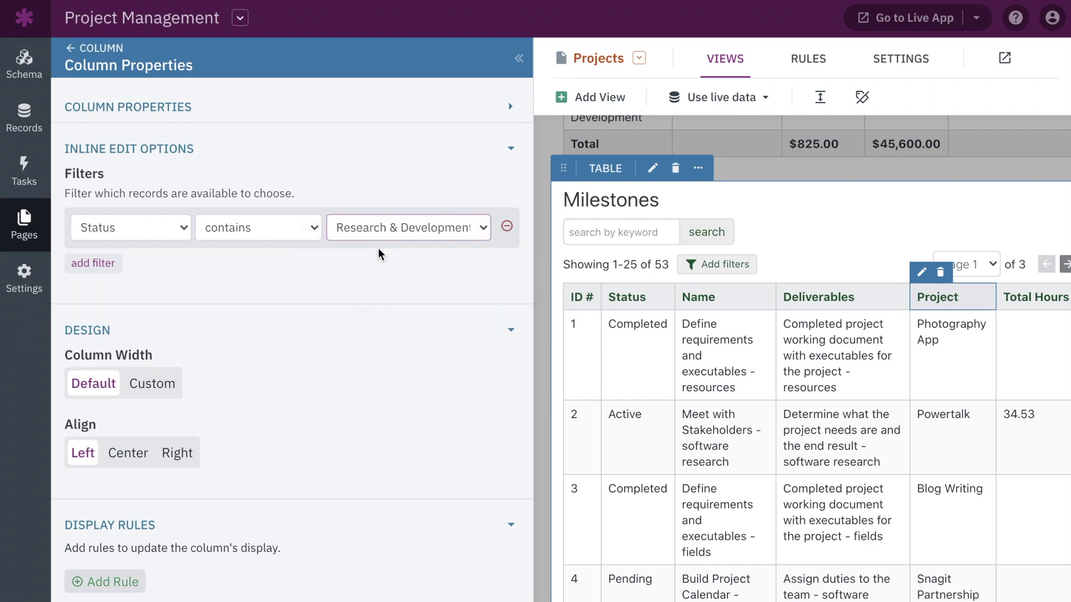
# Add an inline-edit record rule that sends a custom email
pyautogui.scroll(-1, 225, 290)
pyautogui.click(488, 263)
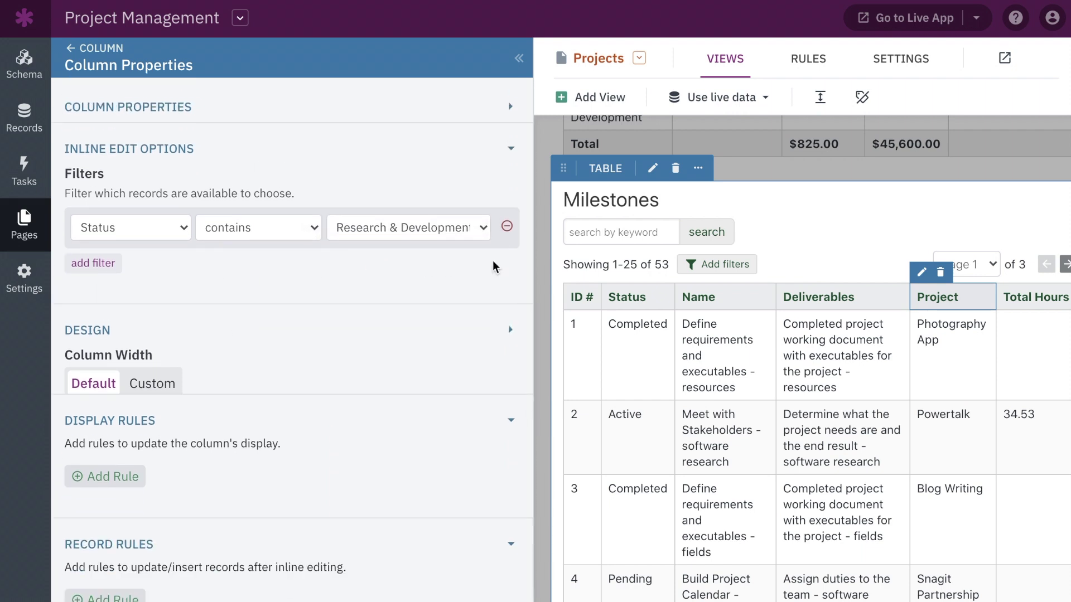
pyautogui.click(474, 381)
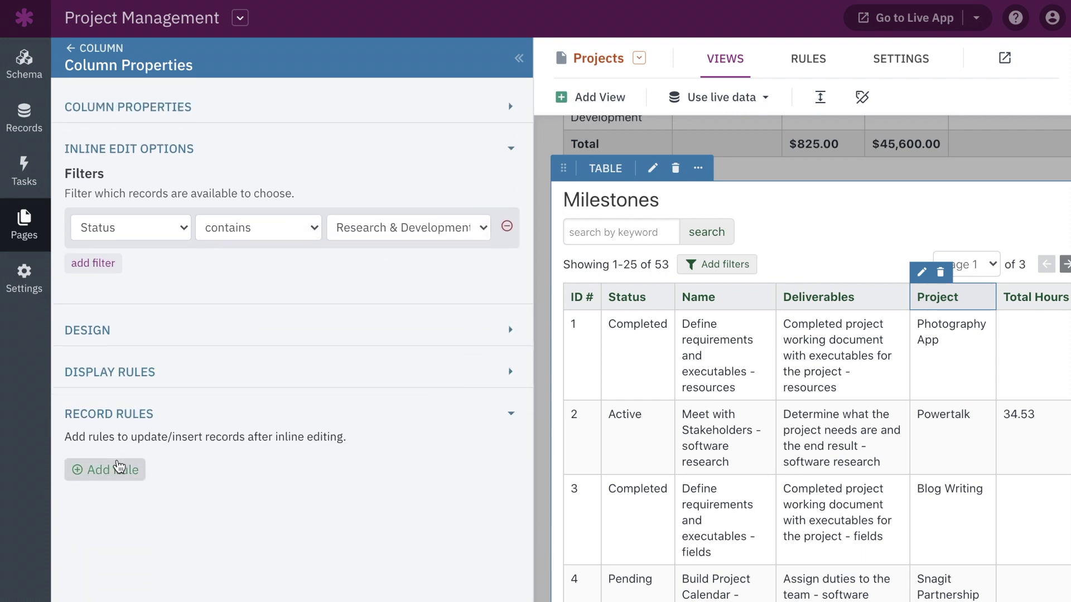
pyautogui.click(101, 470)
pyautogui.scroll(-2, 128, 463)
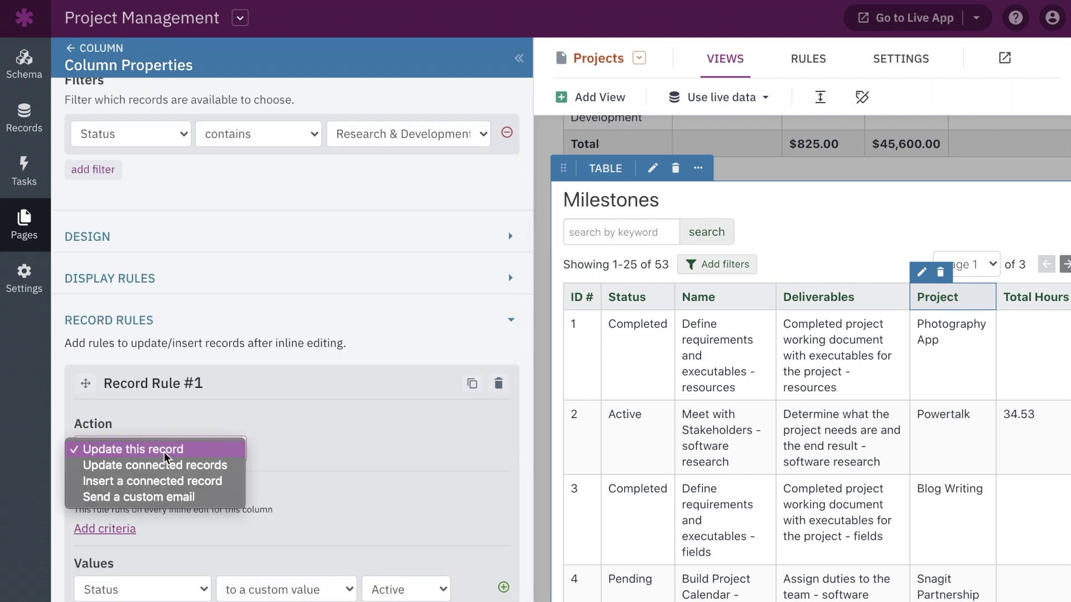
pyautogui.click(145, 454)
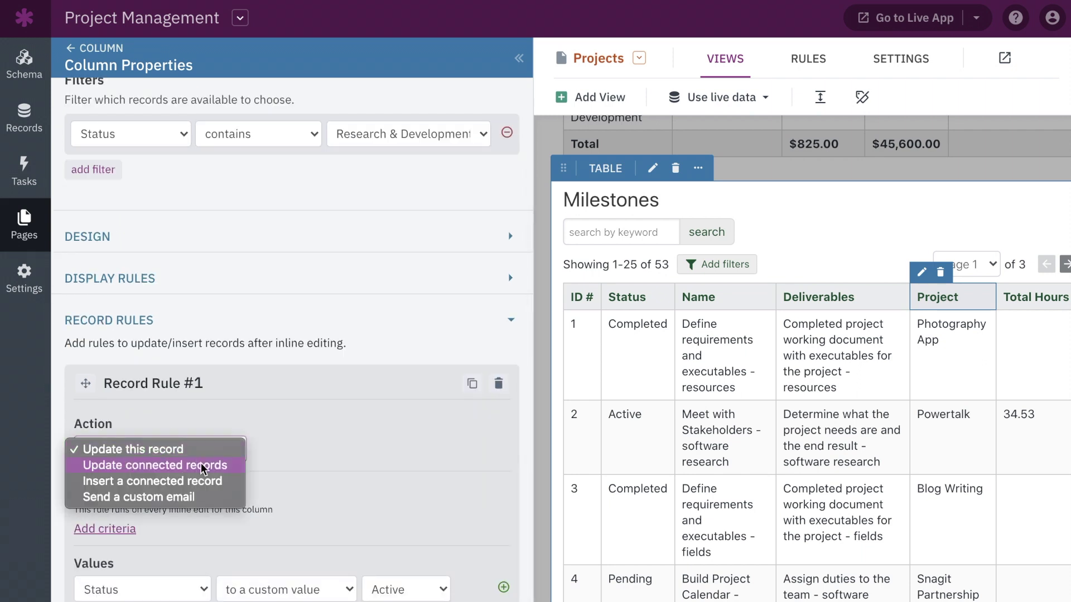
pyautogui.click(224, 497)
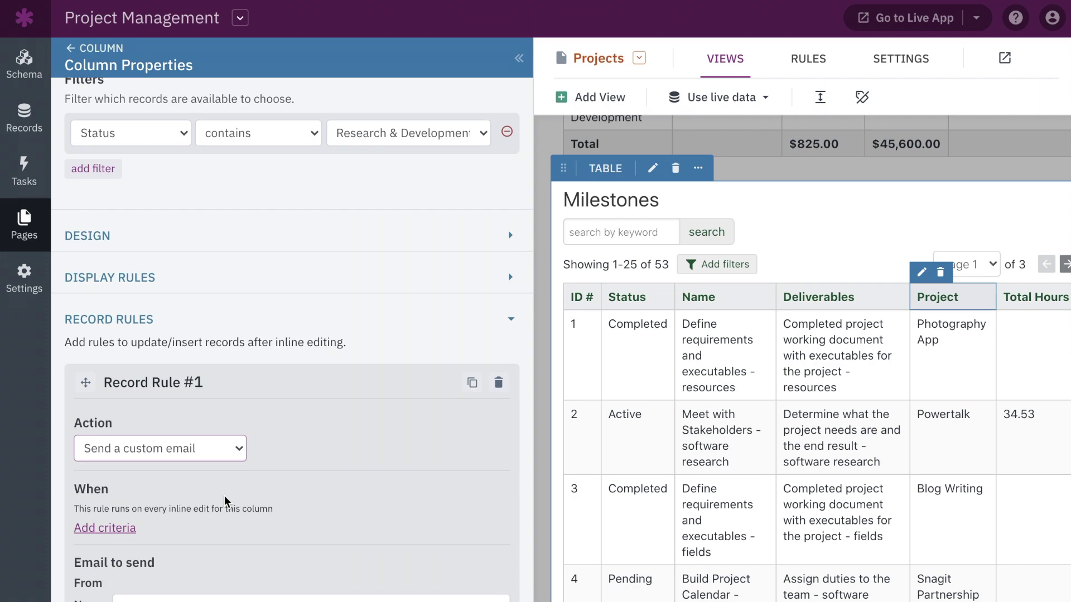
pyautogui.scroll(-5, 224, 498)
pyautogui.scroll(-2, 224, 495)
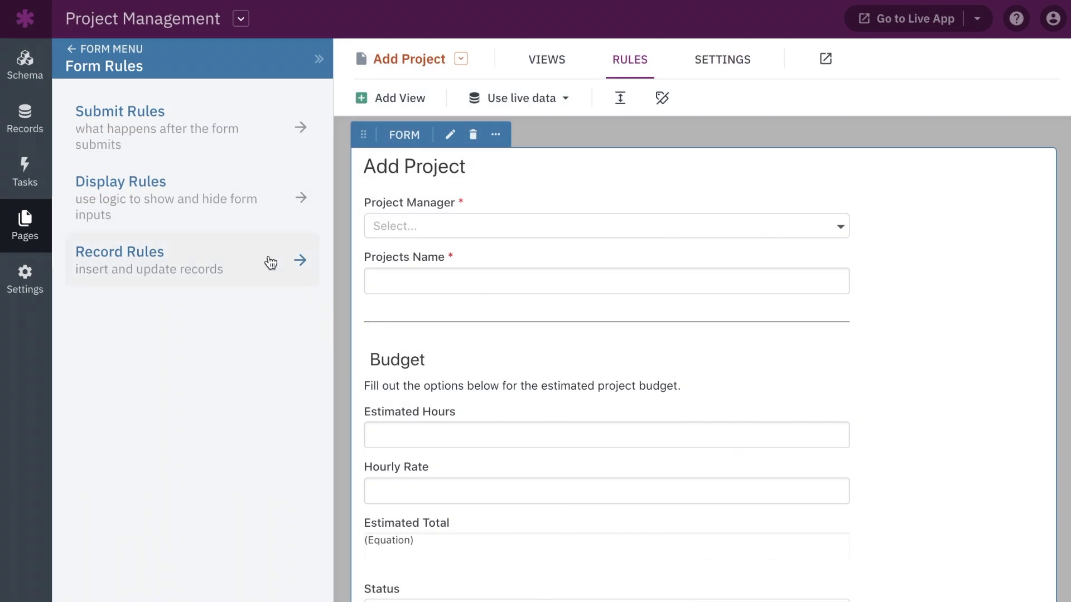
# Add a form record rule that runs when Status contains Complete-Under Review
pyautogui.click(270, 262)
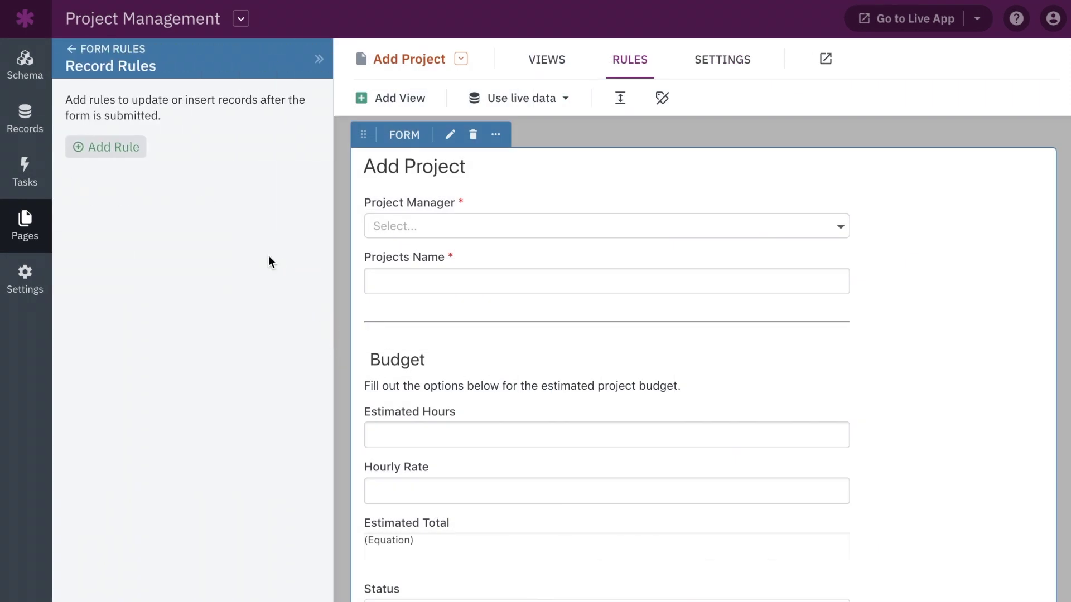
pyautogui.click(319, 59)
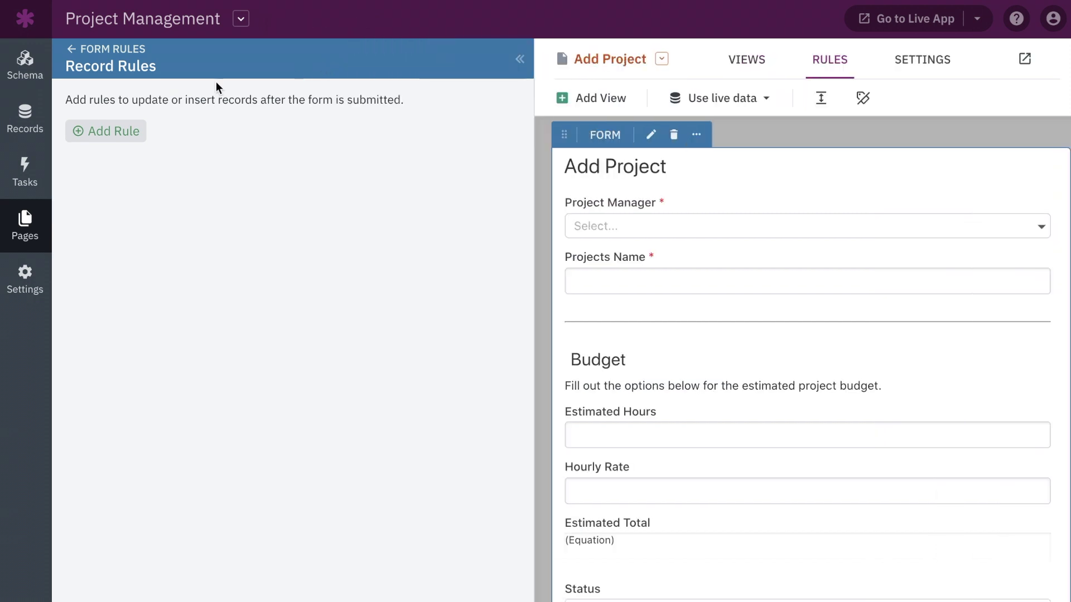
pyautogui.click(138, 131)
pyautogui.click(122, 284)
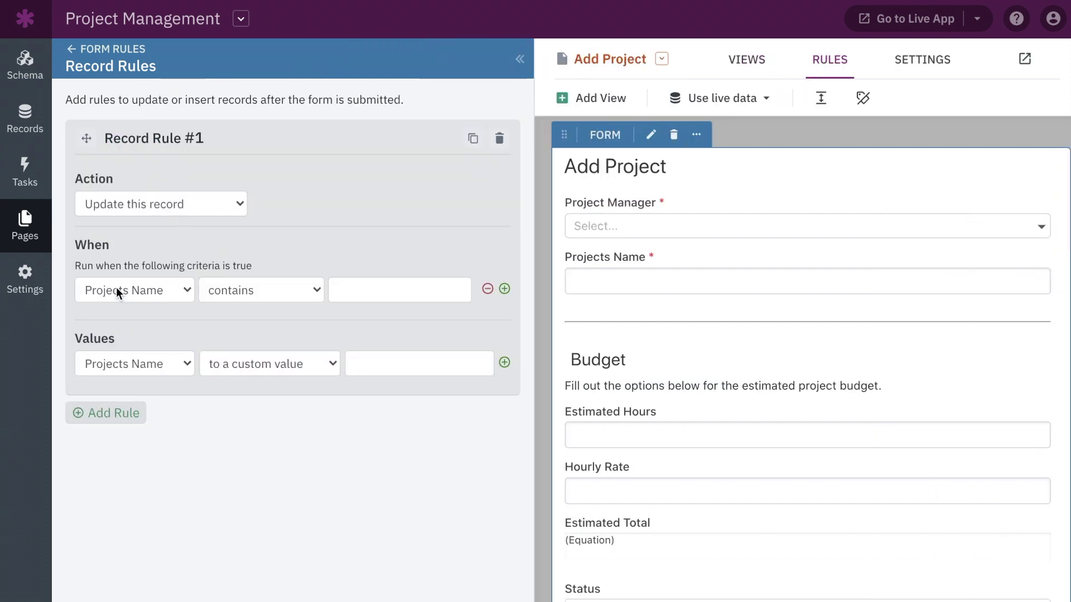
pyautogui.click(116, 288)
pyautogui.click(119, 321)
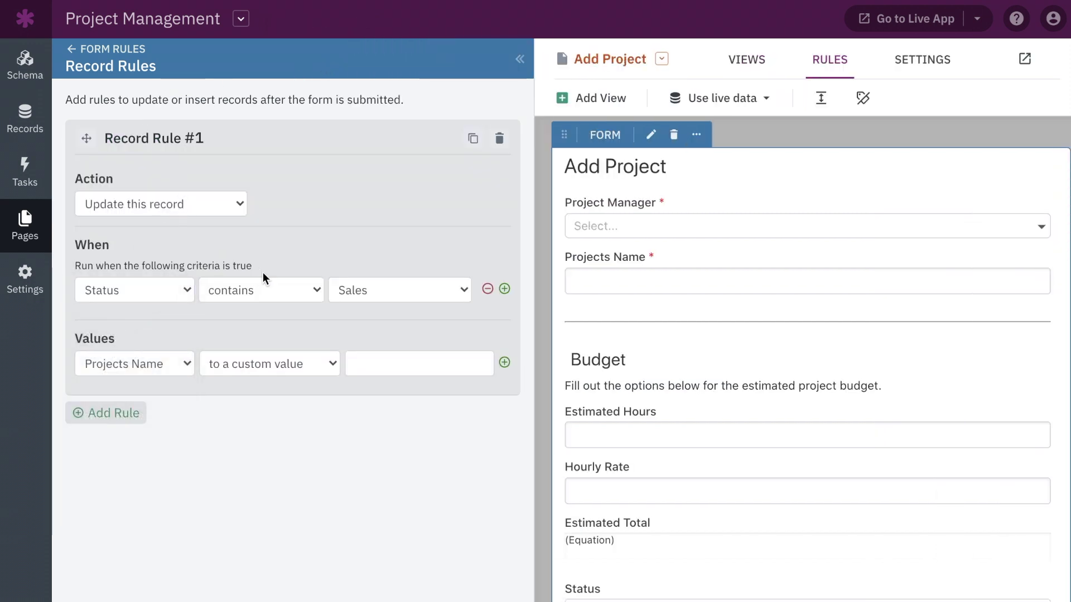
pyautogui.click(353, 296)
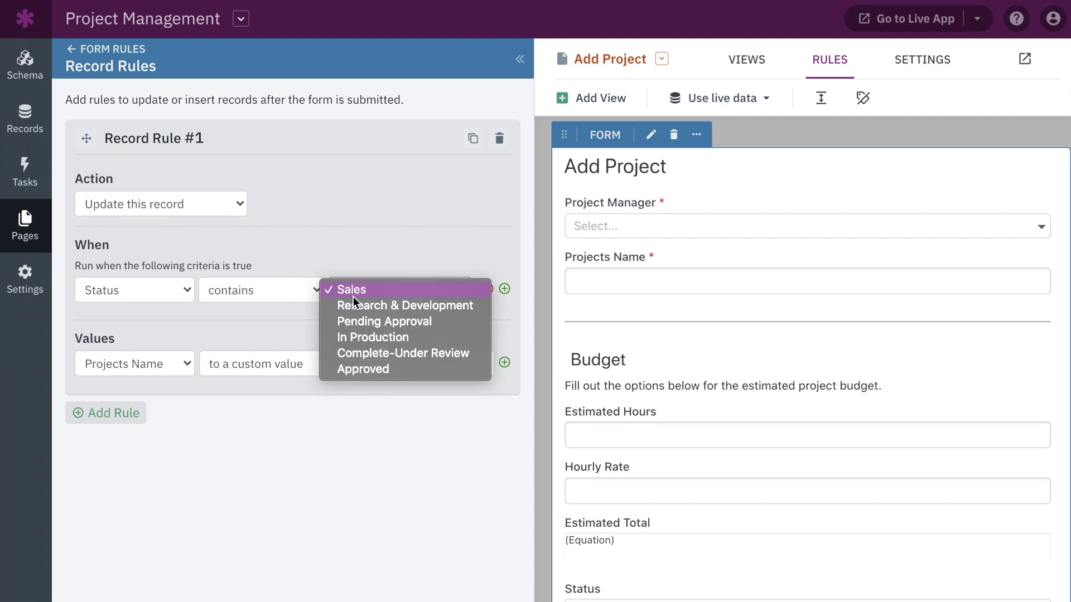
pyautogui.click(379, 353)
# Make the rule add Complete to the Final Status field
pyautogui.click(183, 365)
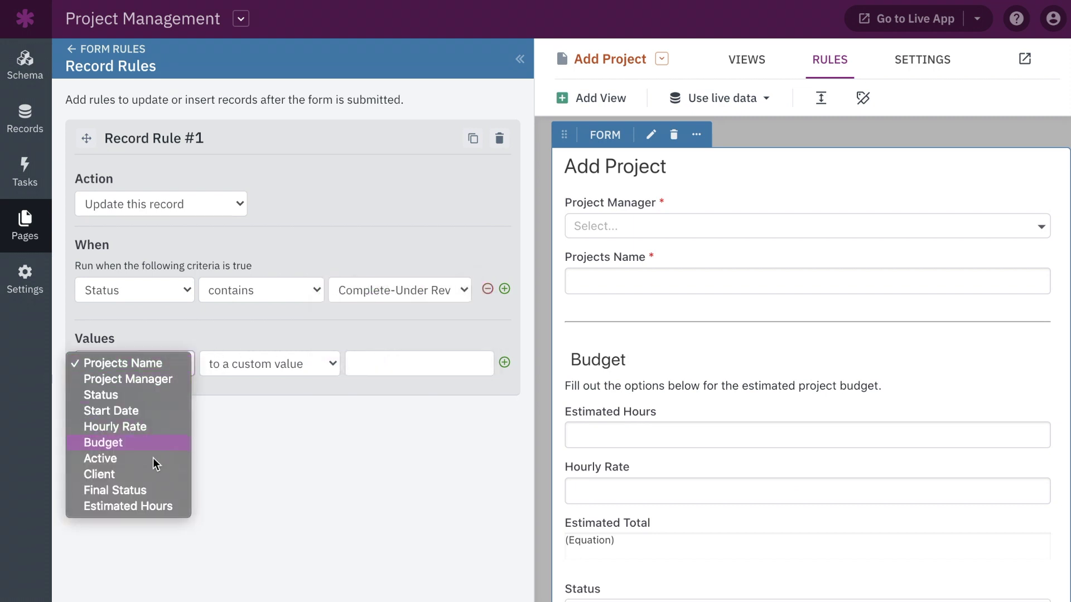
pyautogui.click(146, 484)
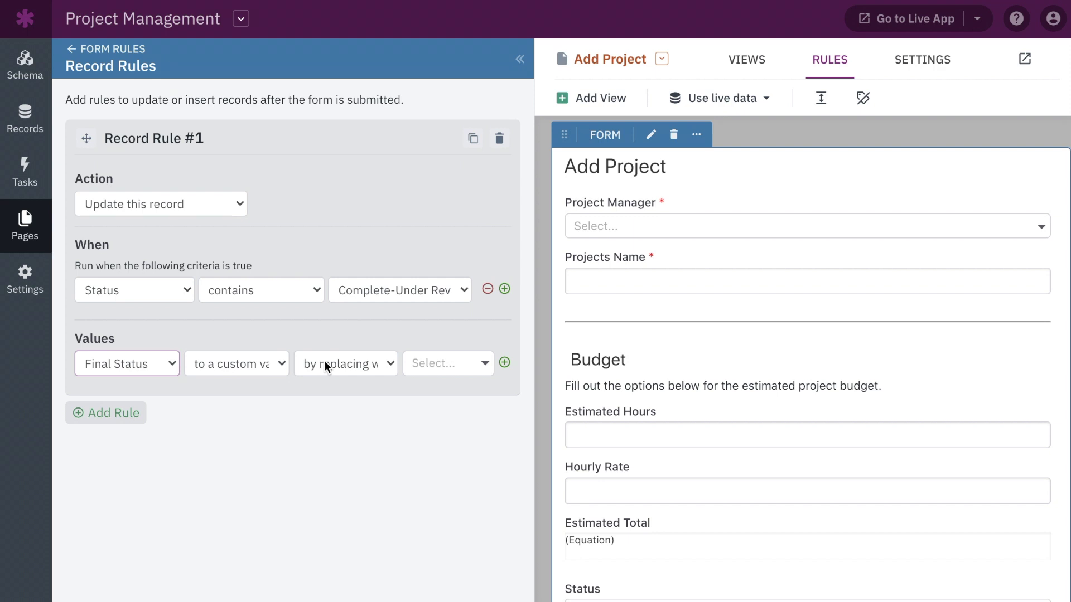
pyautogui.click(325, 361)
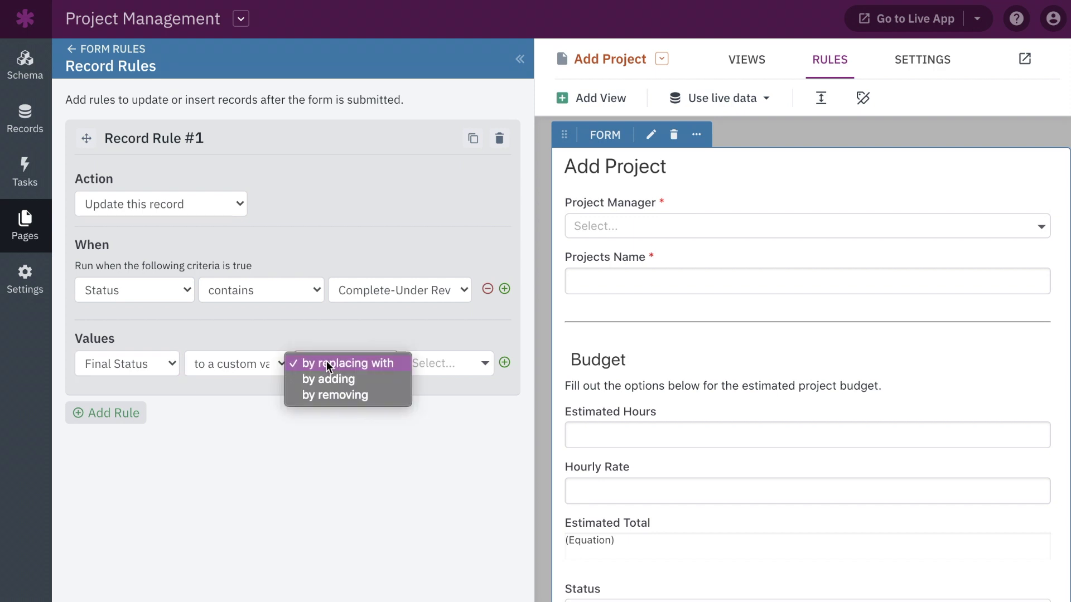
pyautogui.click(393, 380)
pyautogui.click(437, 363)
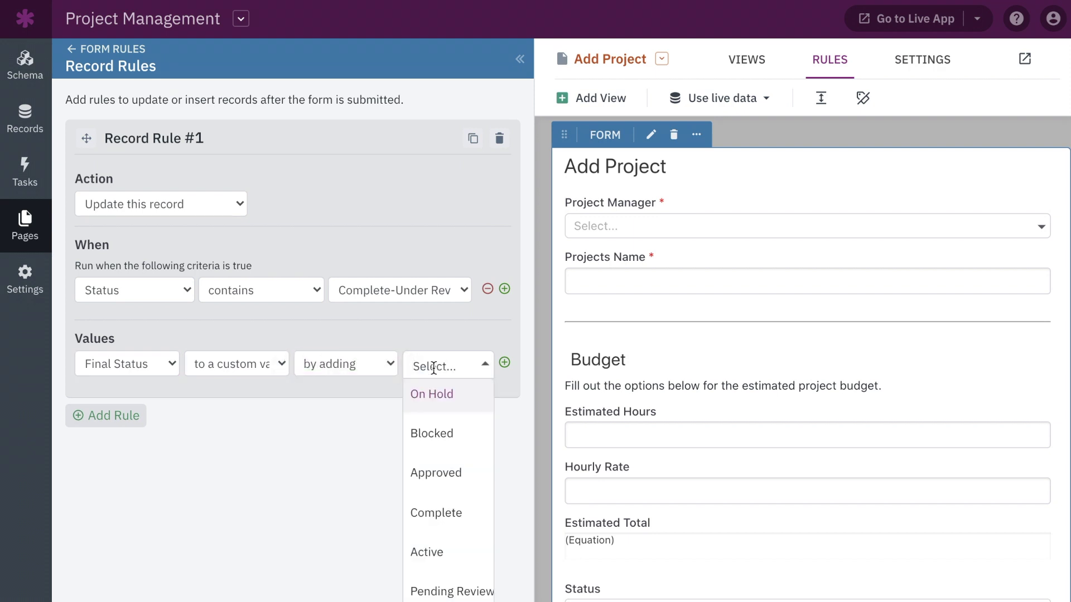
pyautogui.click(457, 512)
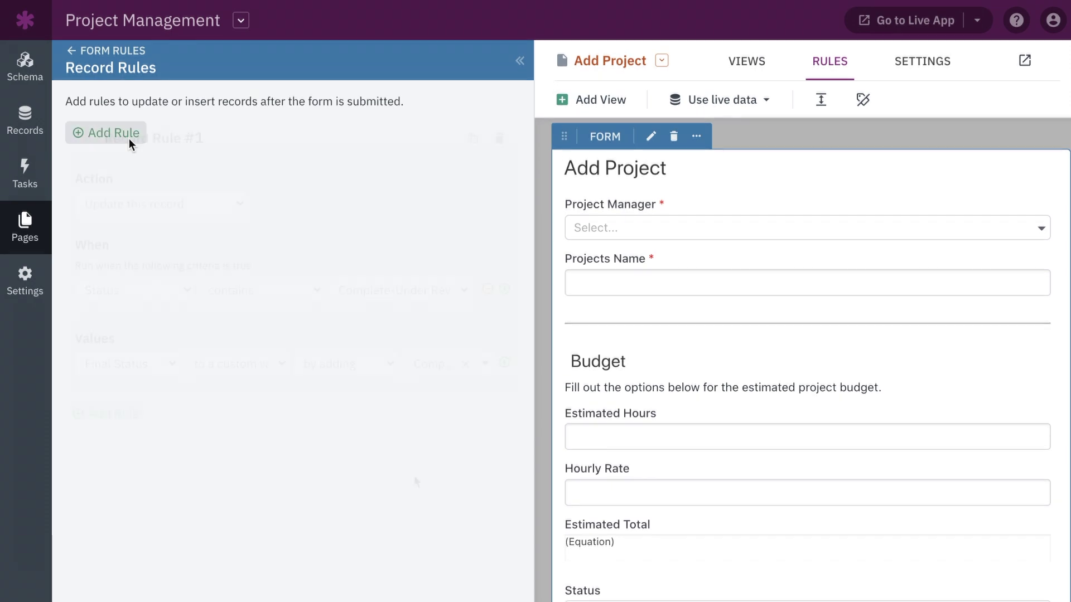
# Give the new rule the condition Status has changed to In Production
pyautogui.click(134, 286)
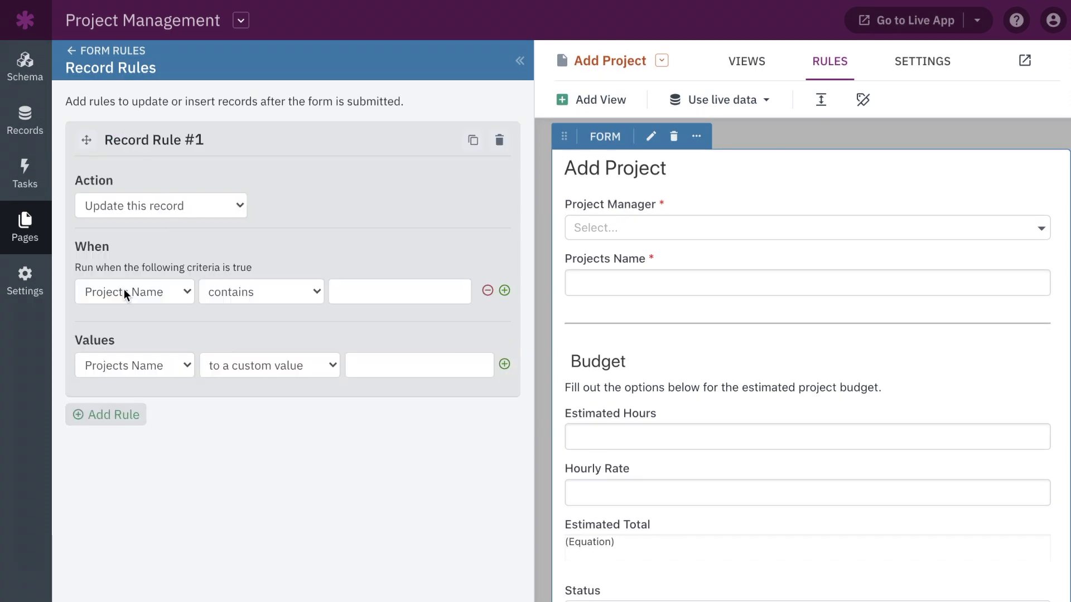
pyautogui.click(124, 289)
pyautogui.click(202, 310)
pyautogui.click(261, 293)
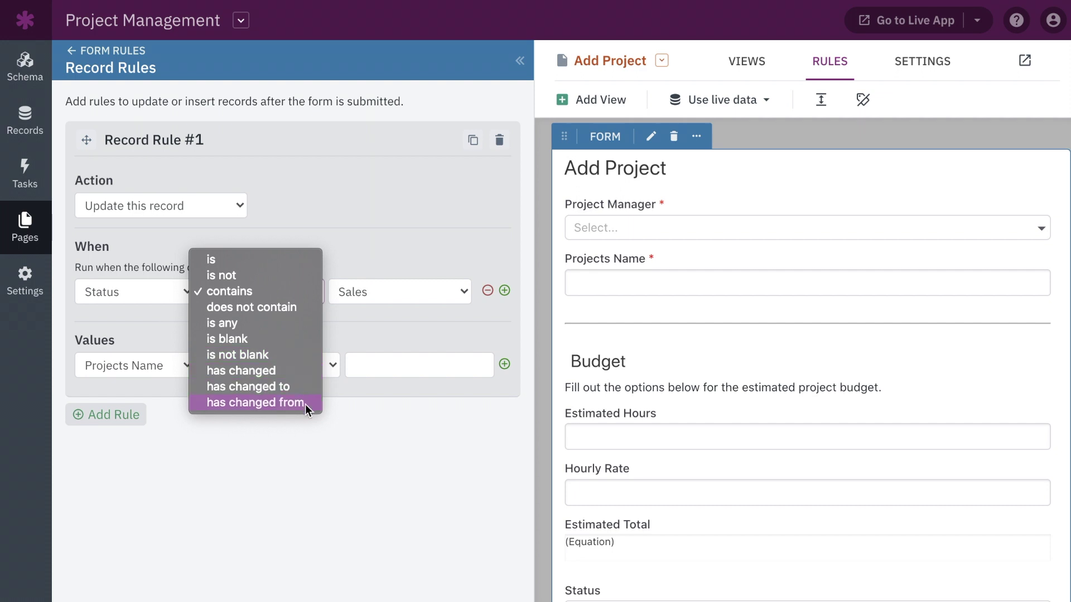
pyautogui.click(306, 387)
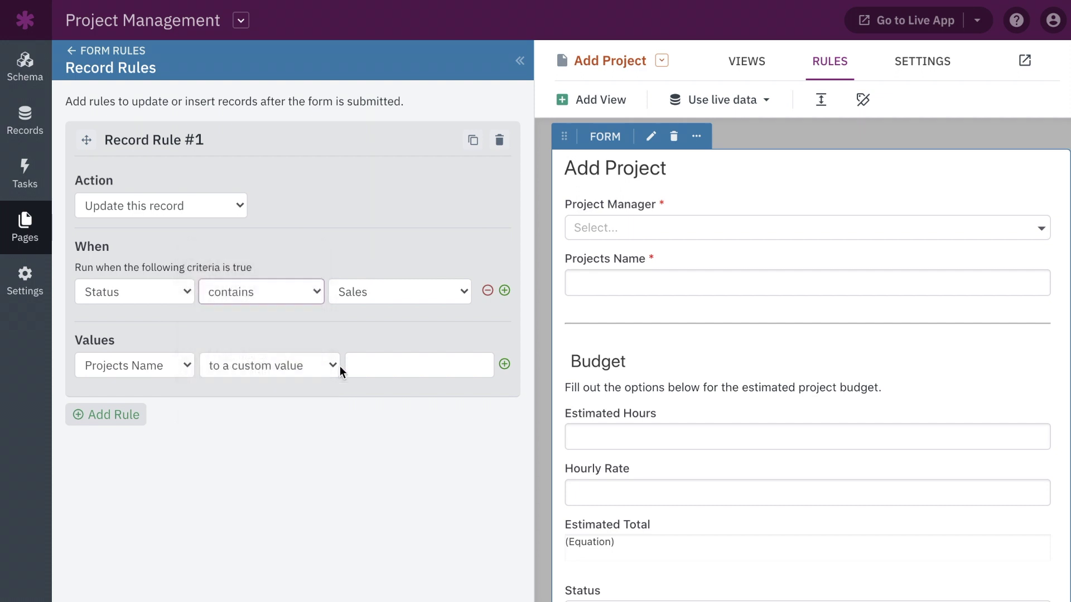
pyautogui.click(394, 291)
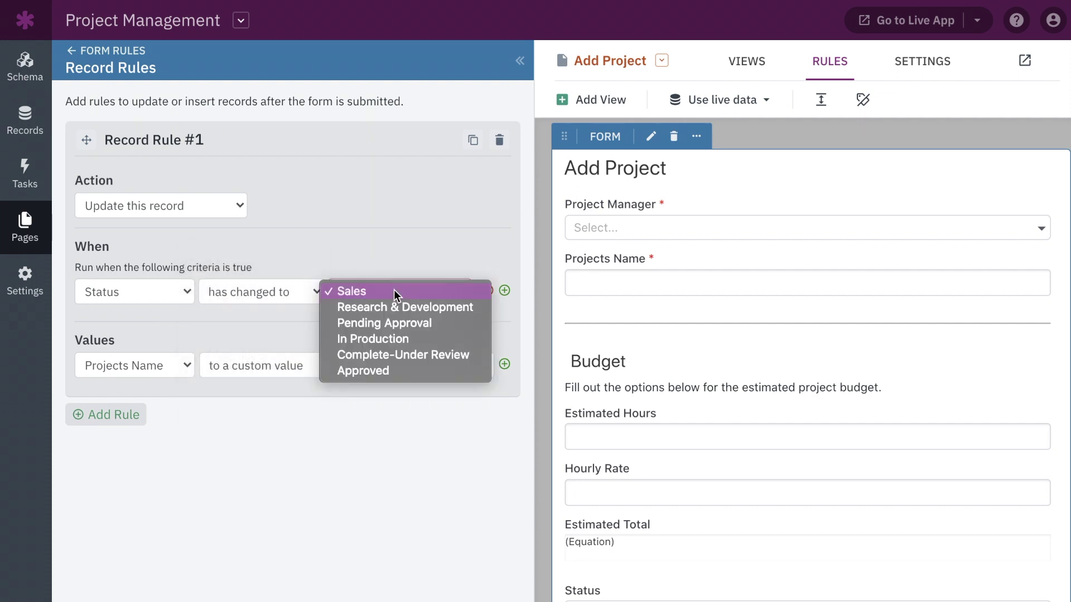
pyautogui.click(421, 338)
# Have the rule set the Active field to Yes
pyautogui.click(103, 365)
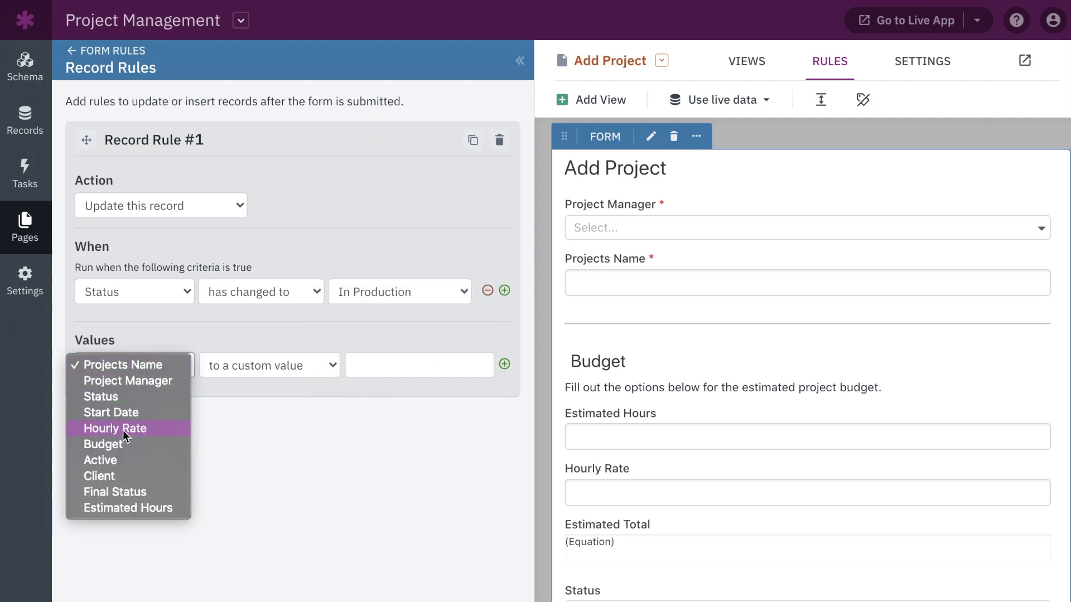
pyautogui.click(126, 460)
pyautogui.click(362, 366)
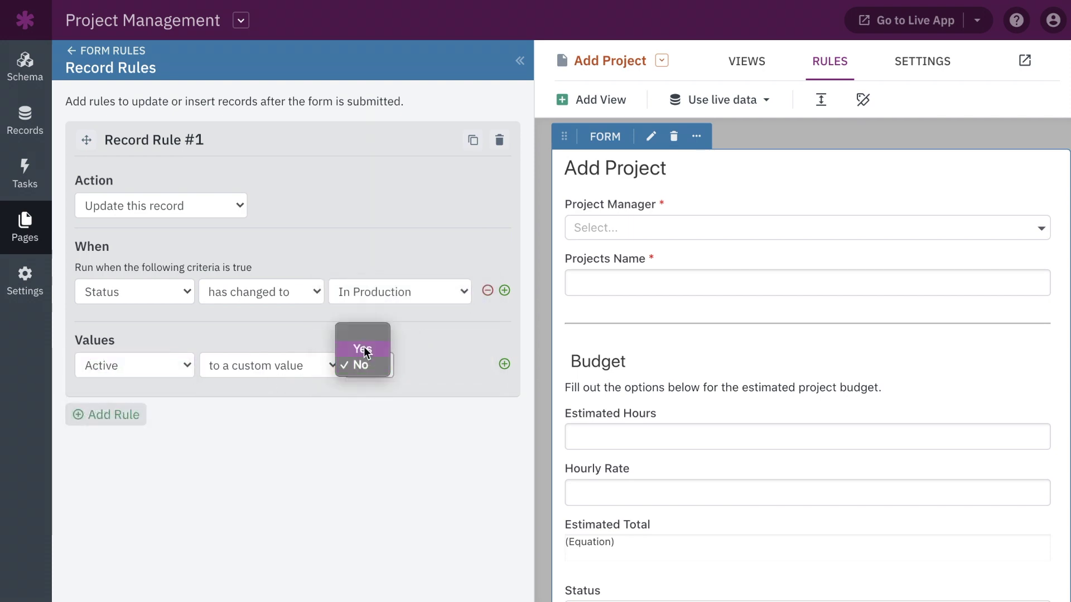
pyautogui.click(359, 347)
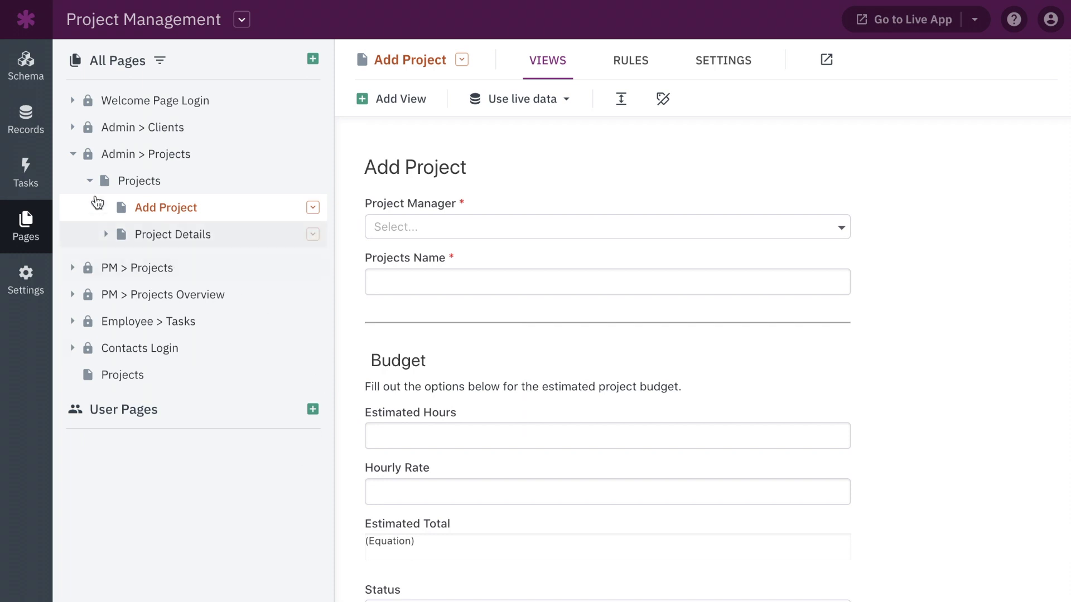
# Visit Tasks and Records, then show the Projects fields with the Learn & Build panel open
pyautogui.click(76, 158)
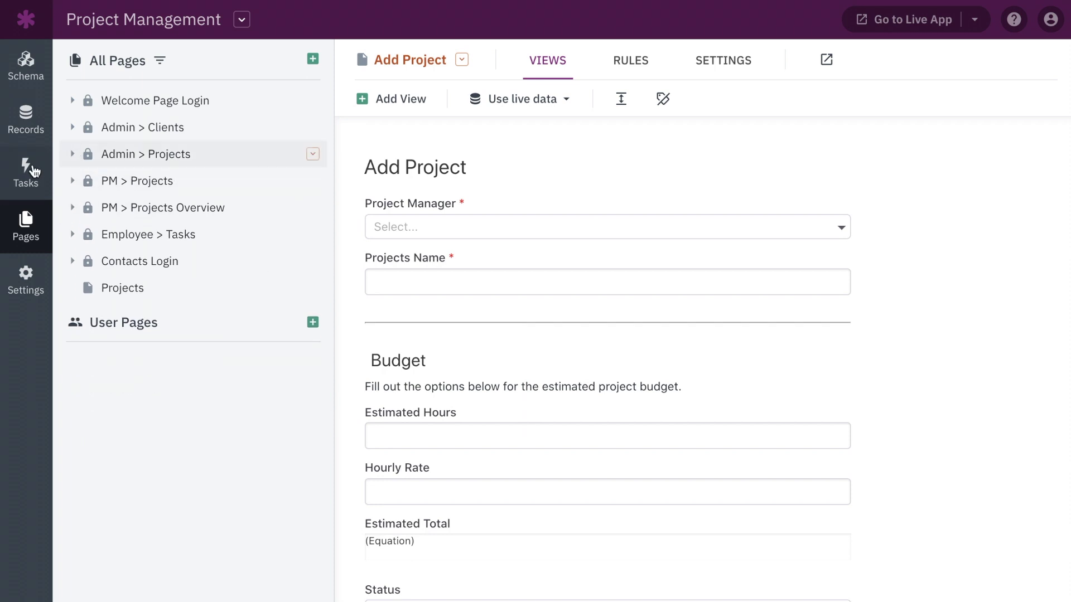
pyautogui.click(30, 170)
pyautogui.click(22, 120)
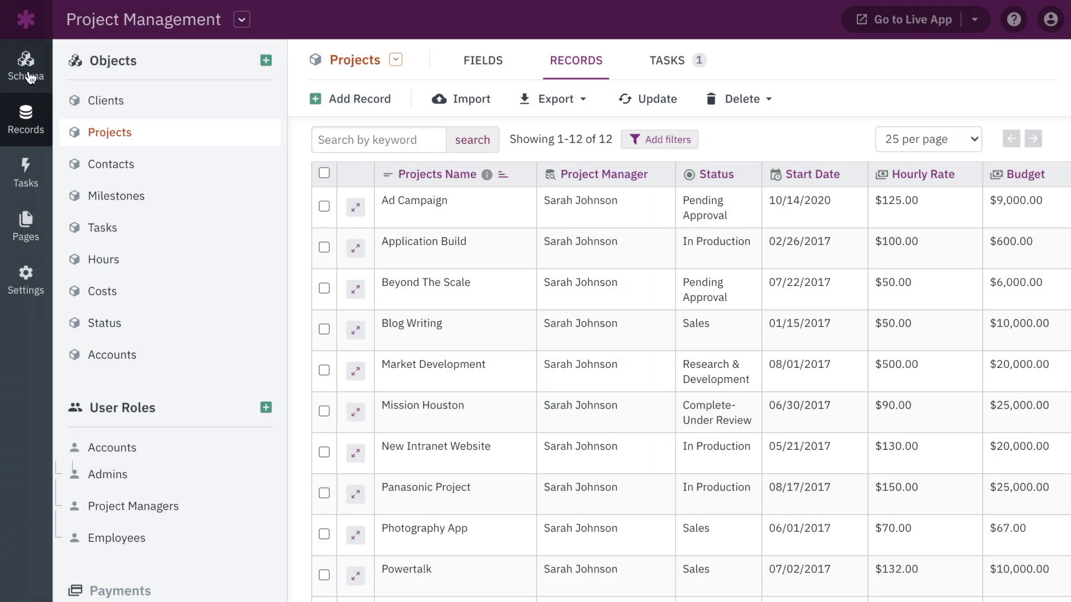
pyautogui.click(30, 77)
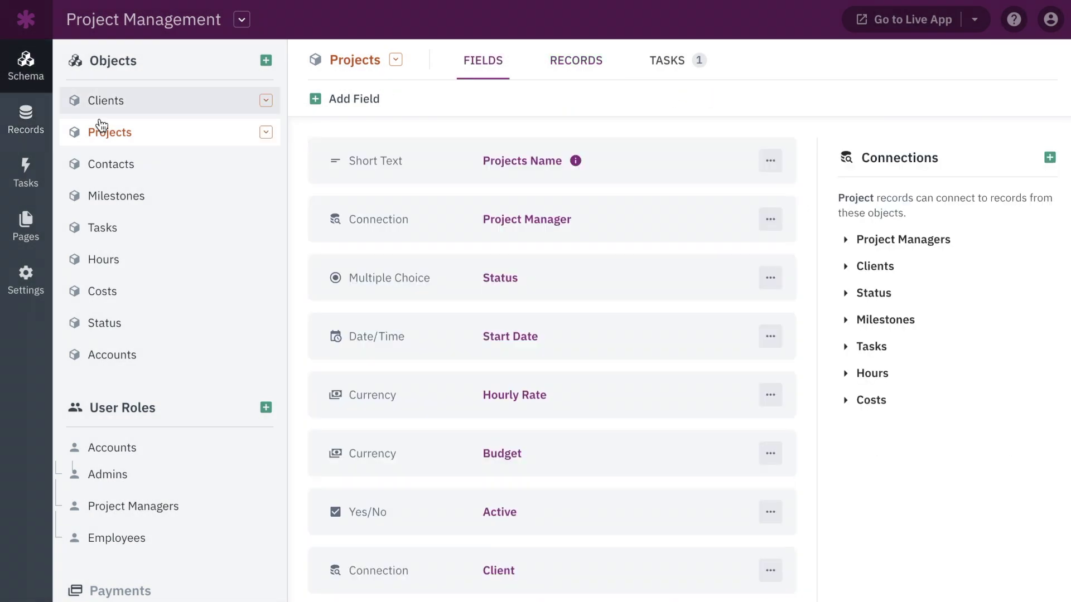
pyautogui.click(1010, 31)
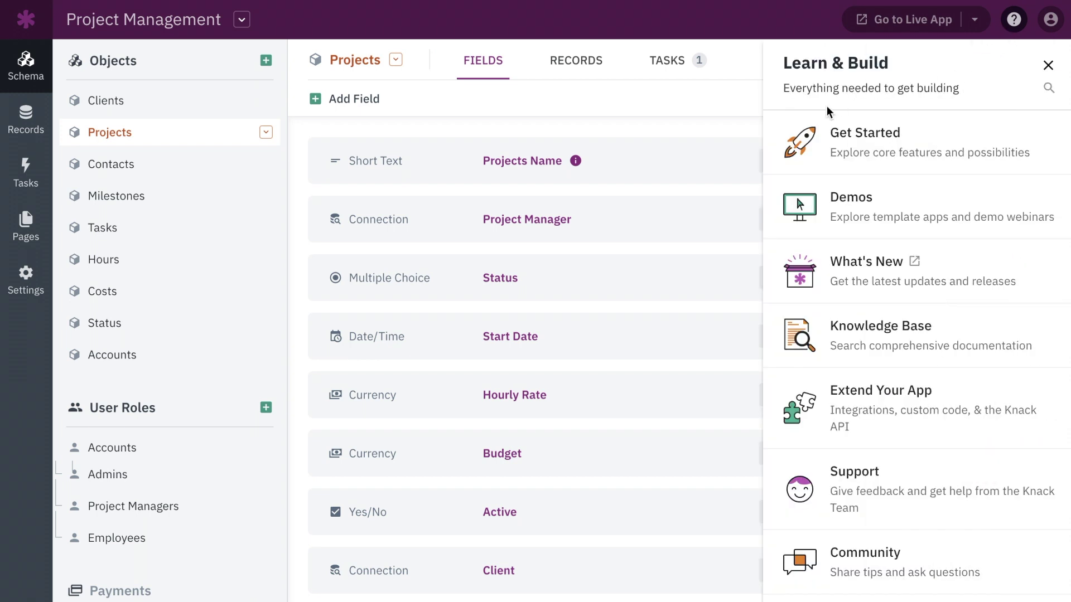